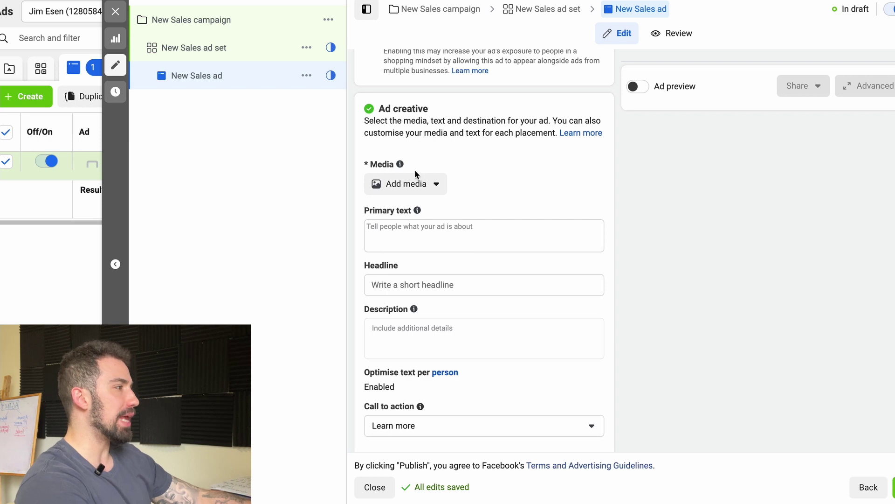
scroll(496, 153, "up", 10)
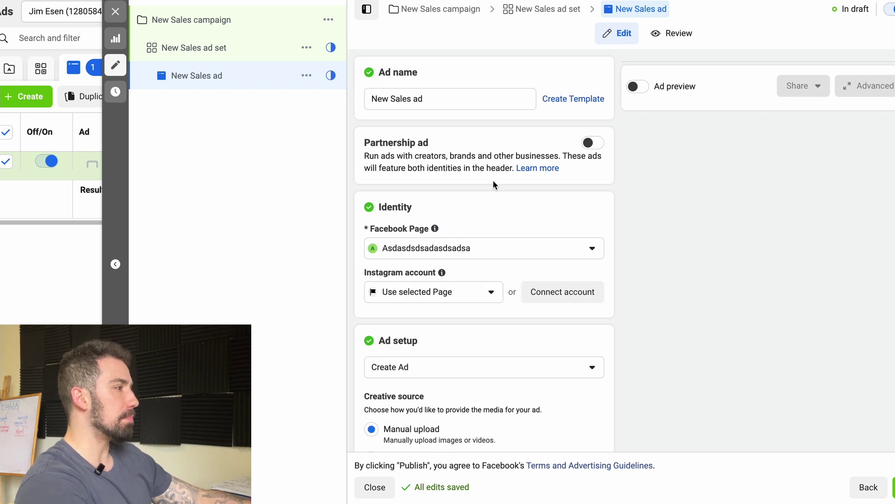
scroll(493, 185, "down", 1)
scroll(413, 218, "down", 2)
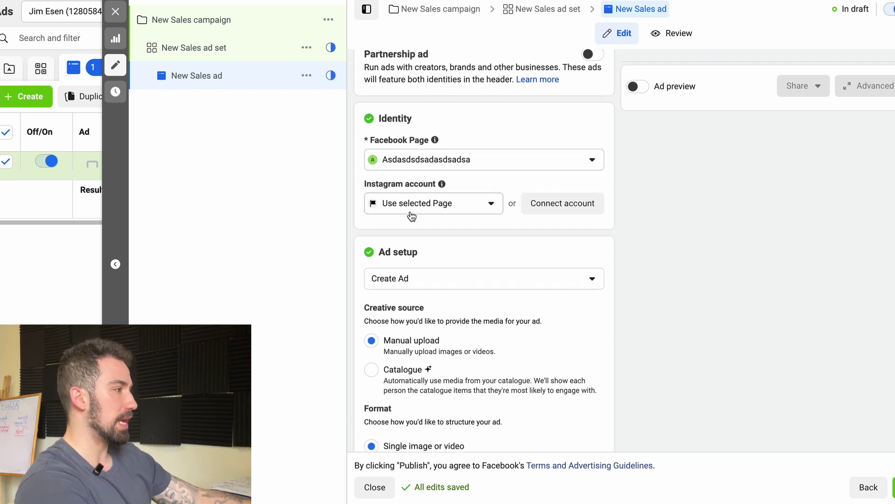
scroll(412, 215, "down", 2)
scroll(407, 231, "down", 1)
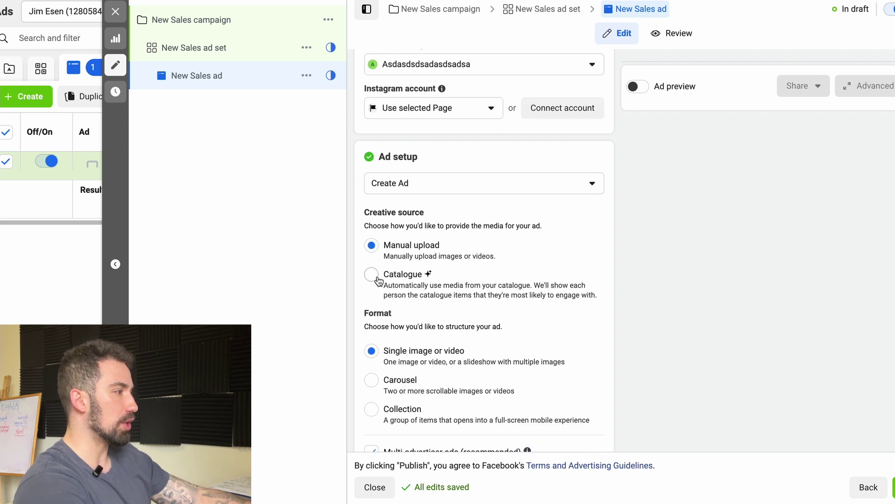
scroll(448, 268, "down", 2)
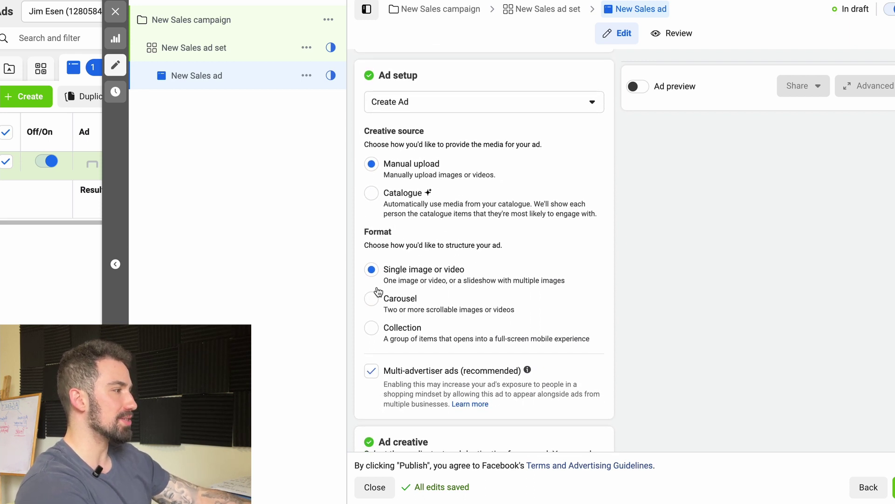
scroll(412, 312, "down", 1)
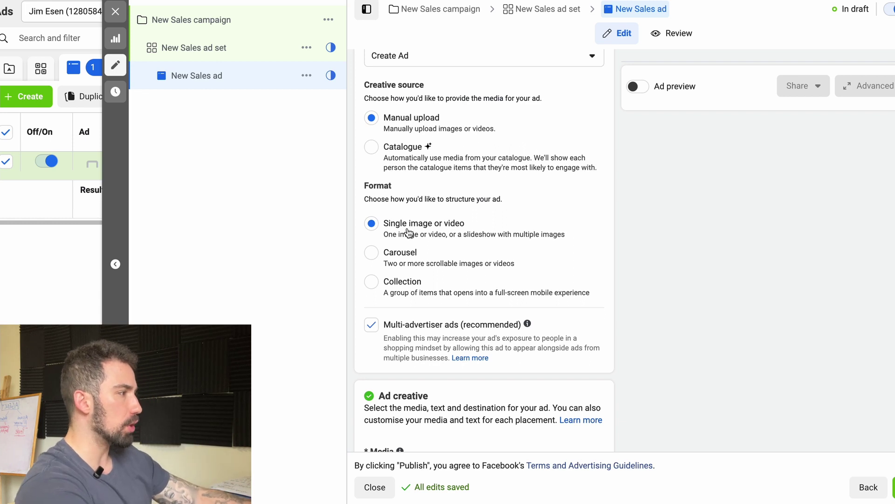
scroll(451, 252, "down", 4)
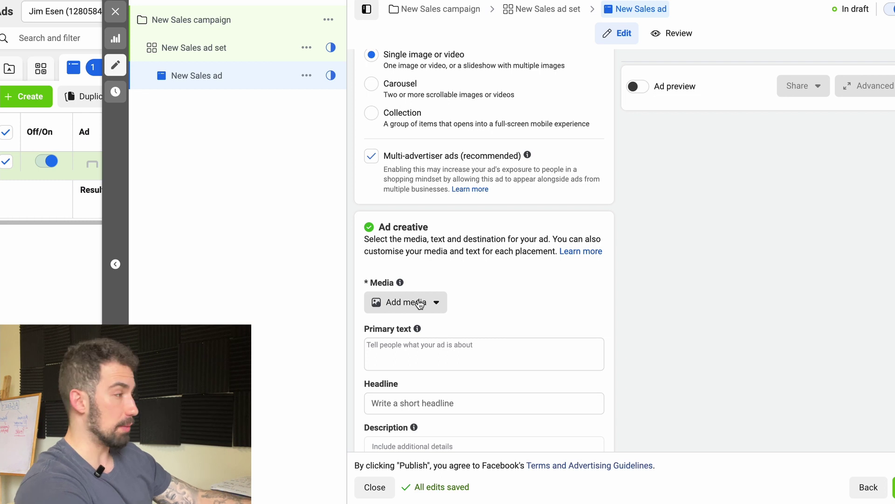
scroll(442, 298, "down", 1)
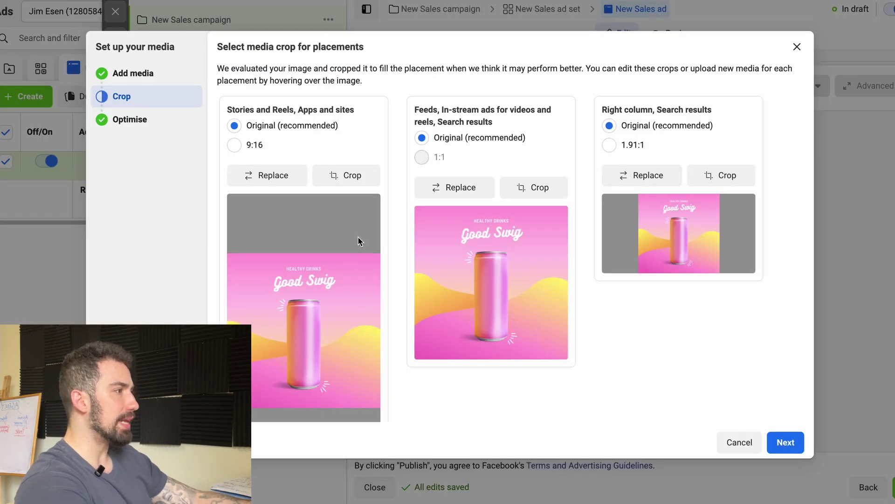
Review the Good Swig image's Stories/Reels, Feeds and Right column crops, keeping Original (recommended).
scroll(359, 240, "down", 1)
scroll(341, 92, "up", 1)
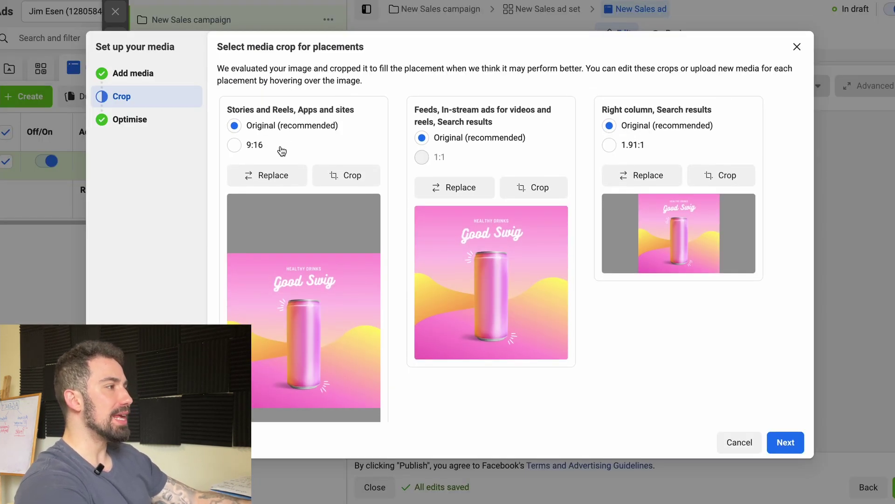
scroll(287, 256, "down", 1)
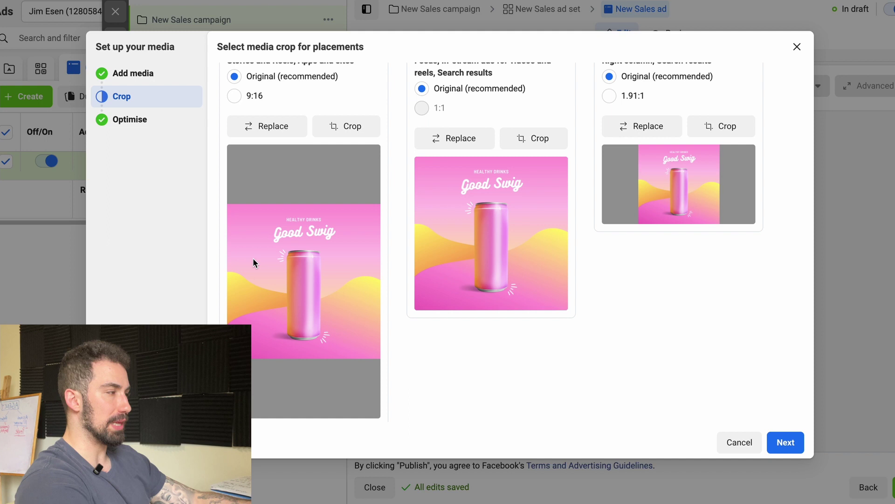
scroll(422, 261, "up", 1)
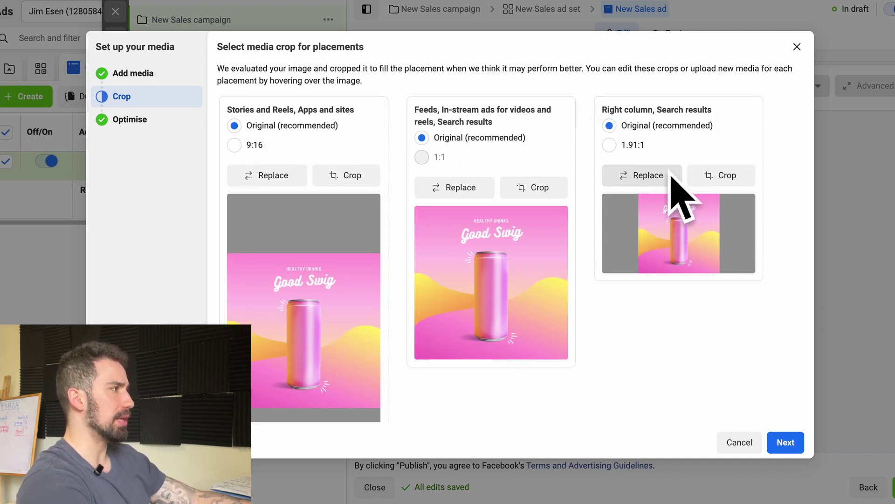
scroll(321, 157, "down", 1)
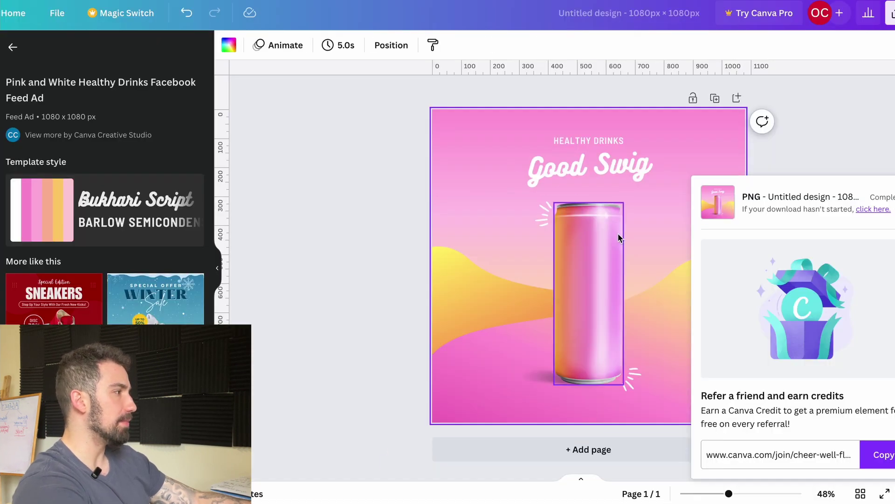
Paste the Good Swig design elements into the vertical 1080×1920 Canva design.
left_click(619, 236)
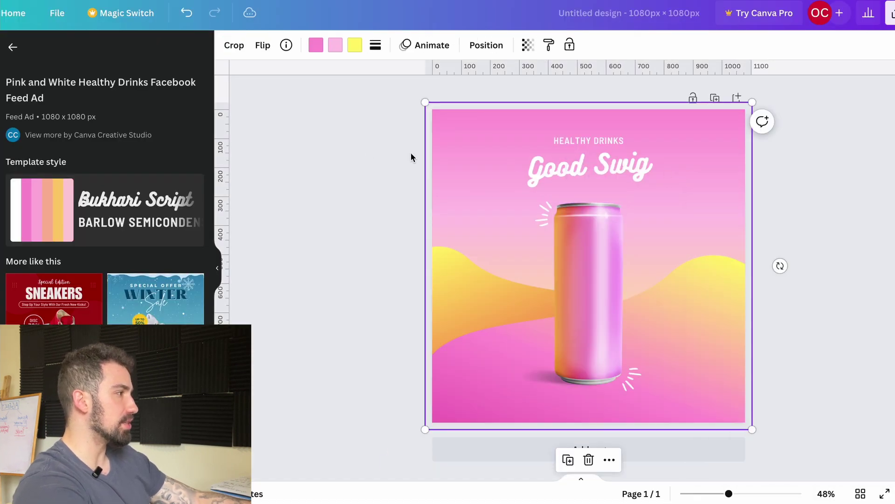
left_click_drag(642, 339, 809, 410)
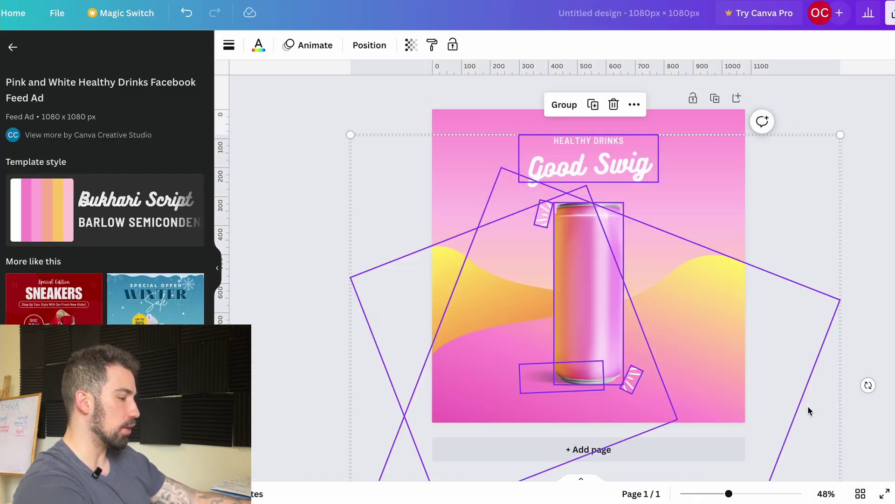
left_click(825, 374)
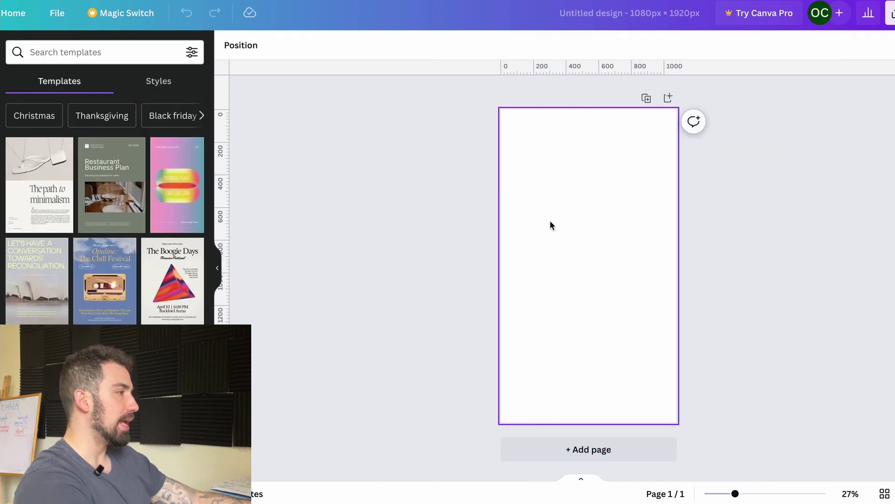
key("ctrl+v")
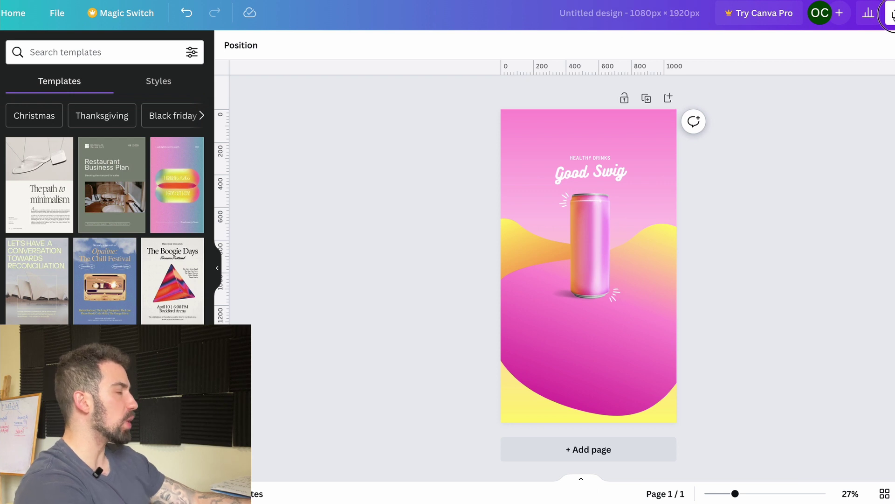
Download the vertical 1080×1920 Good Swig design as a PNG.
left_click(889, 14)
left_click(750, 318)
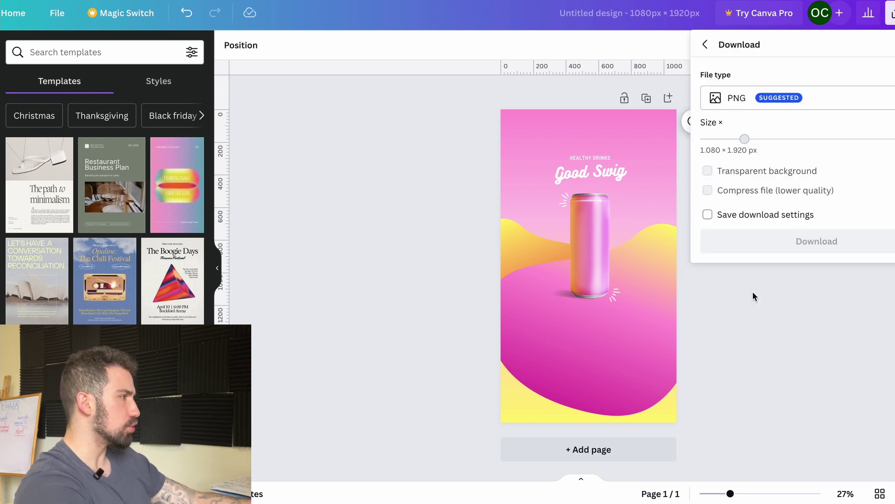
left_click(774, 246)
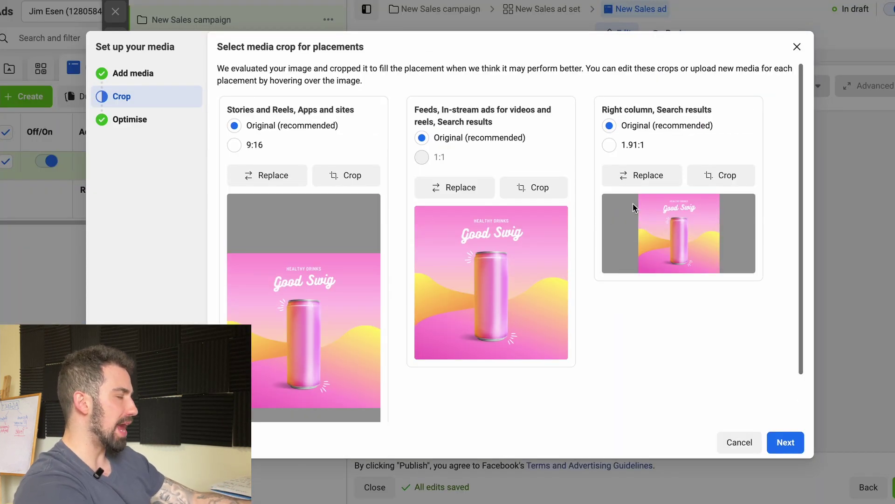
Dismiss the downloads list and advance to the Advantage+ creative Optimise step.
scroll(419, 135, "down", 1)
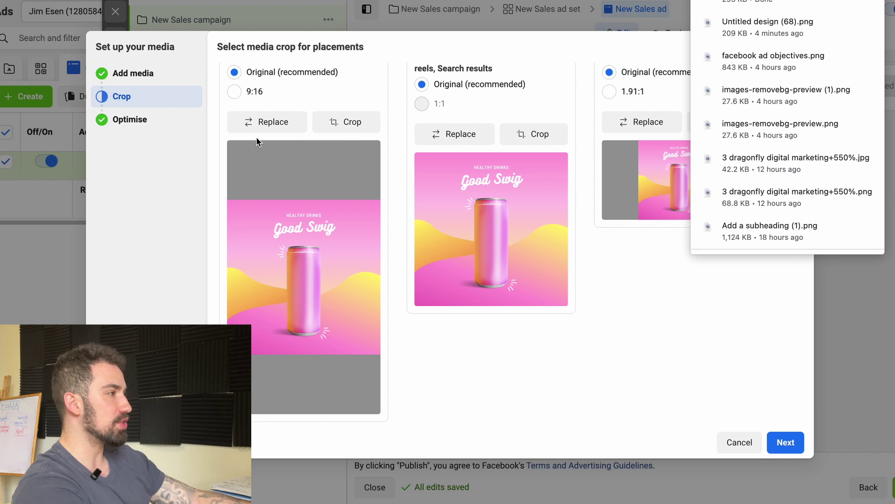
left_click(684, 343)
left_click(788, 441)
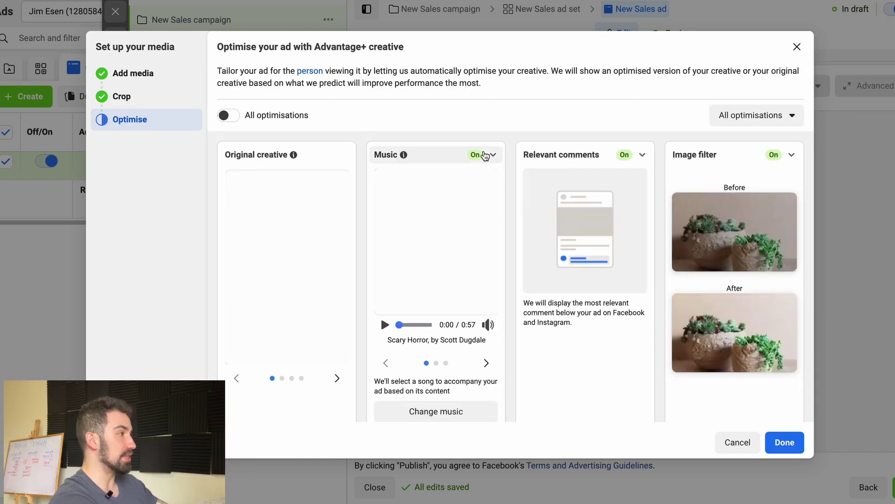
scroll(485, 155, "down", 1)
scroll(484, 155, "down", 1)
scroll(485, 154, "up", 2)
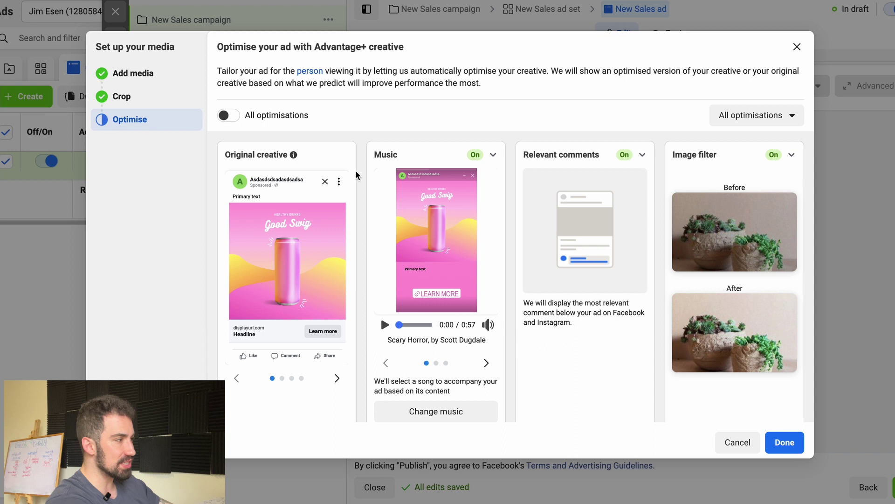
scroll(344, 215, "down", 8)
scroll(344, 228, "up", 8)
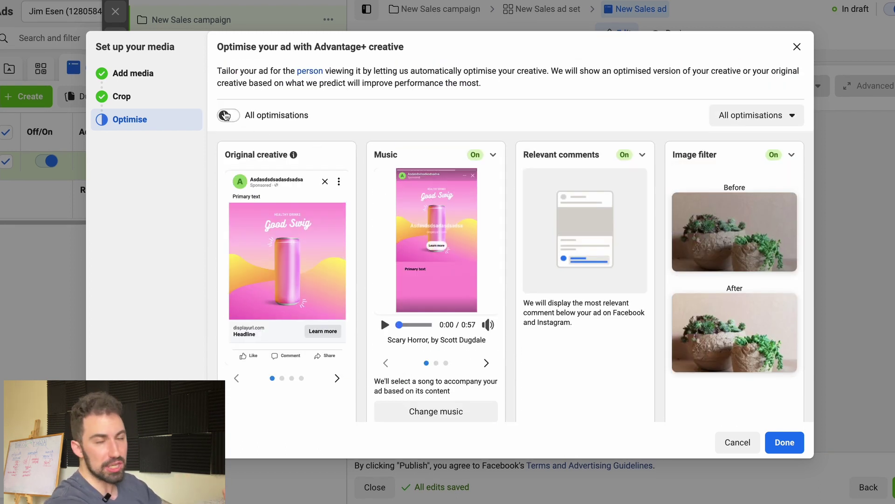
Turn on all Advantage+ optimisations, including music, image filter and expand image.
left_click(226, 117)
scroll(440, 198, "down", 3)
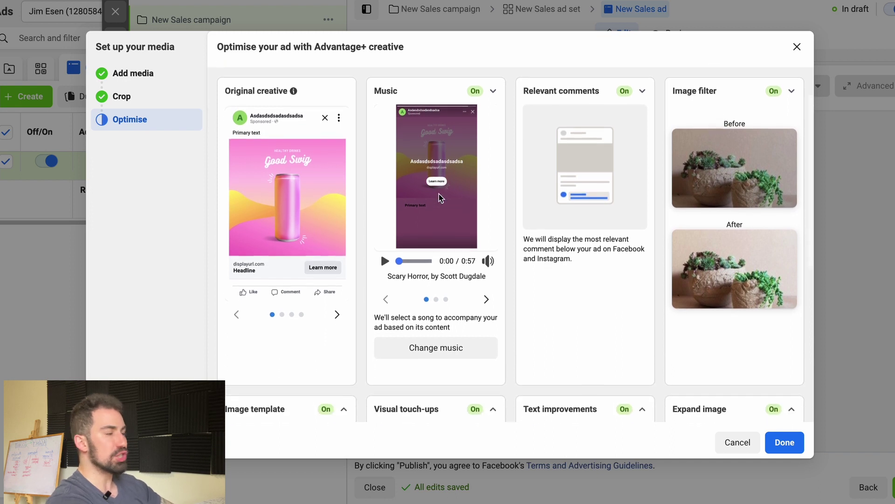
scroll(438, 195, "down", 5)
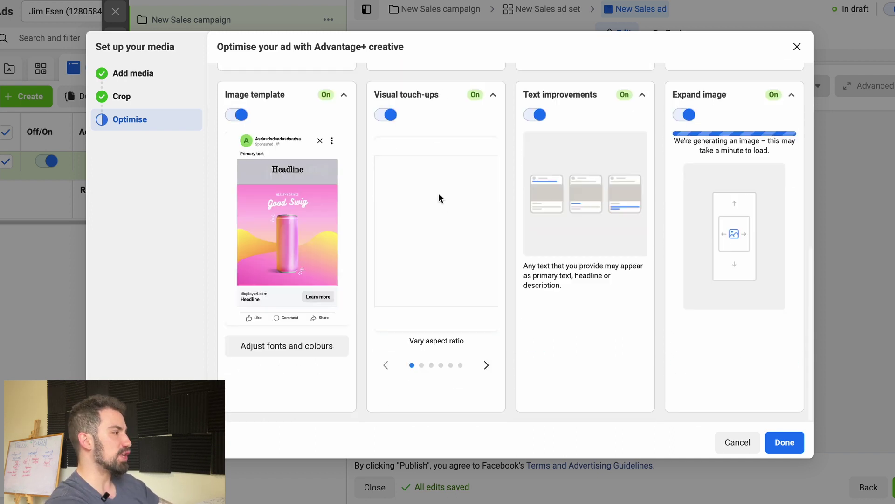
scroll(650, 264, "up", 8)
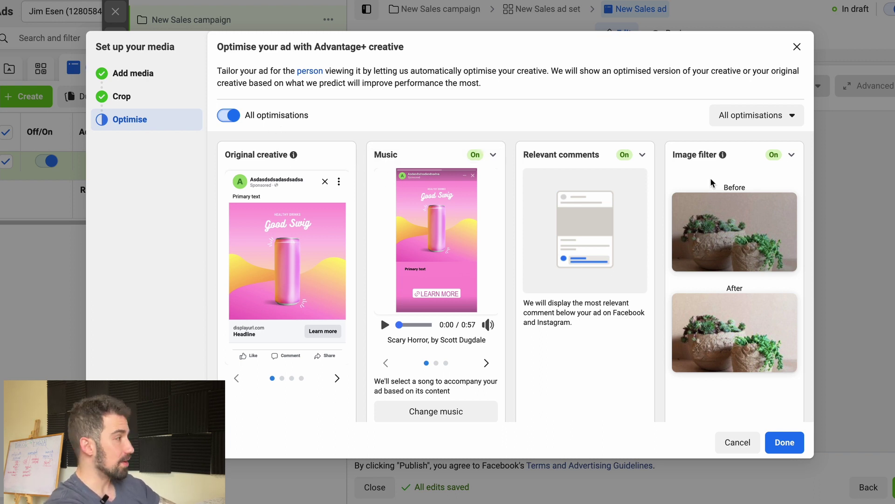
scroll(732, 219, "down", 2)
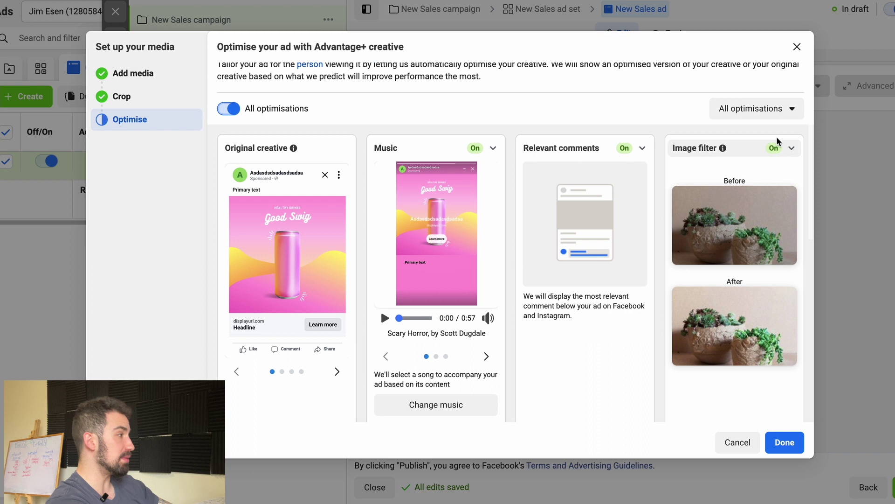
scroll(732, 219, "down", 3)
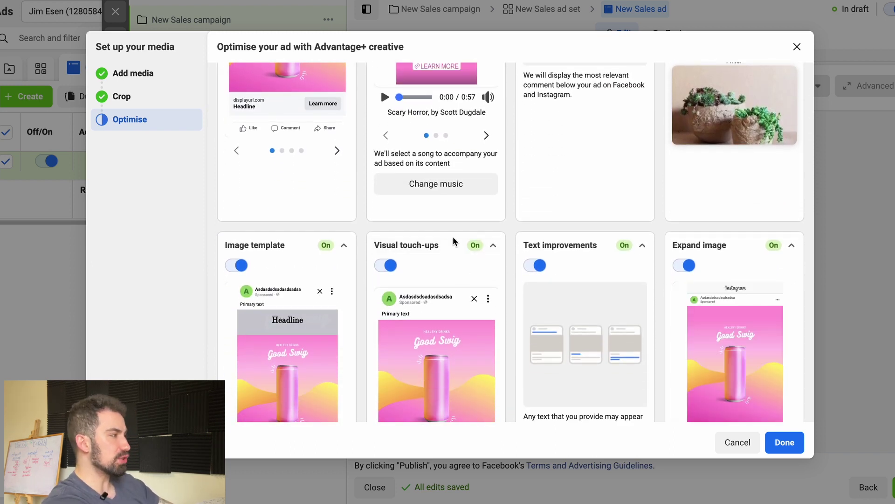
scroll(757, 275, "down", 3)
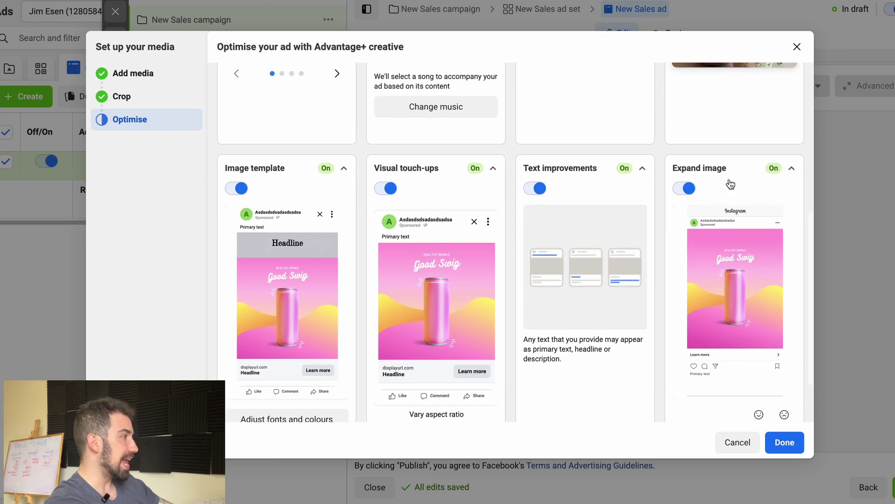
scroll(576, 330, "up", 6)
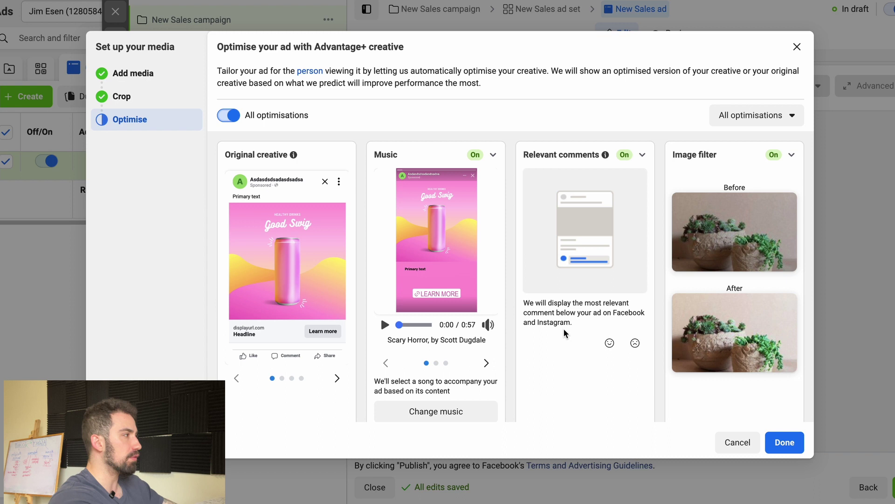
Open Adjust fonts and colours on the Image template card.
left_click(788, 117)
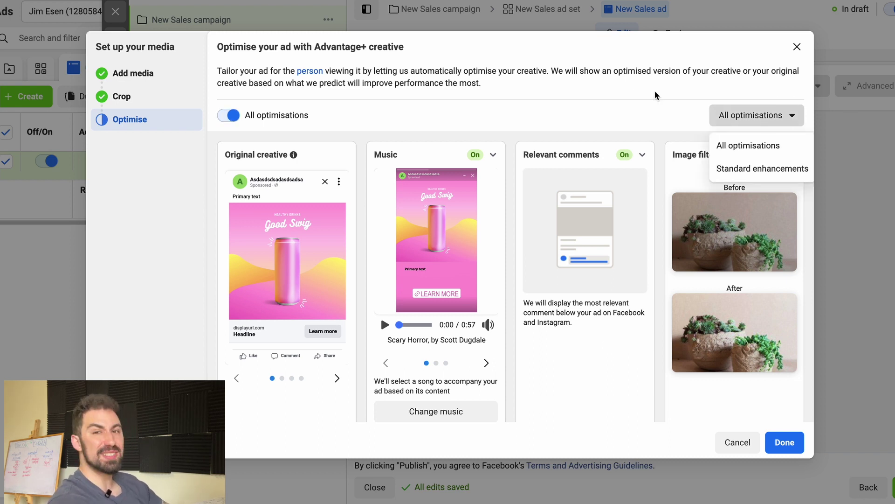
left_click(640, 105)
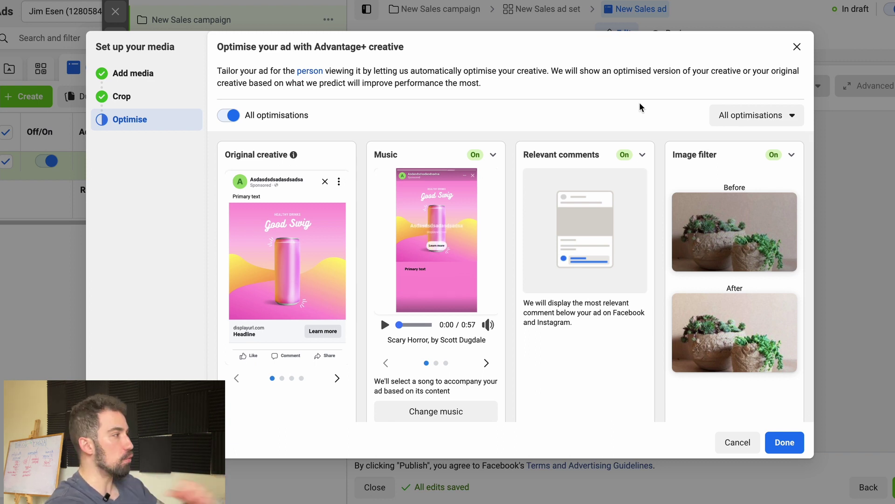
scroll(641, 108, "down", 6)
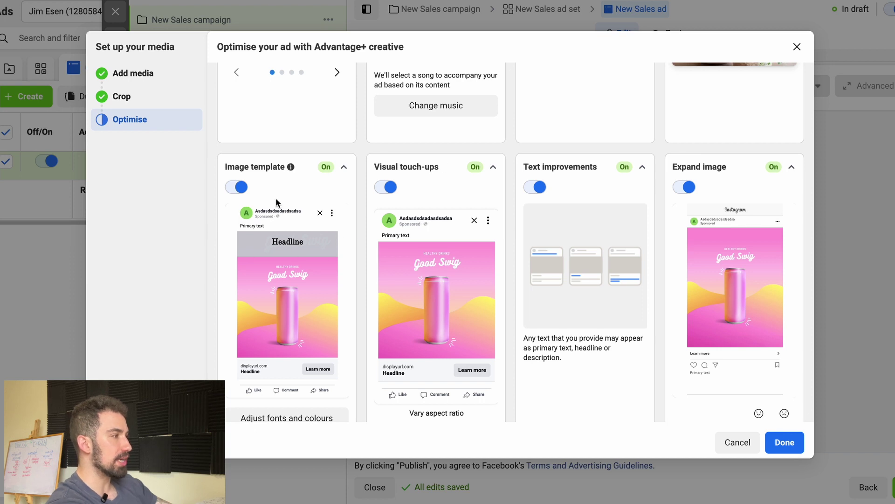
scroll(276, 202, "down", 2)
left_click(300, 110)
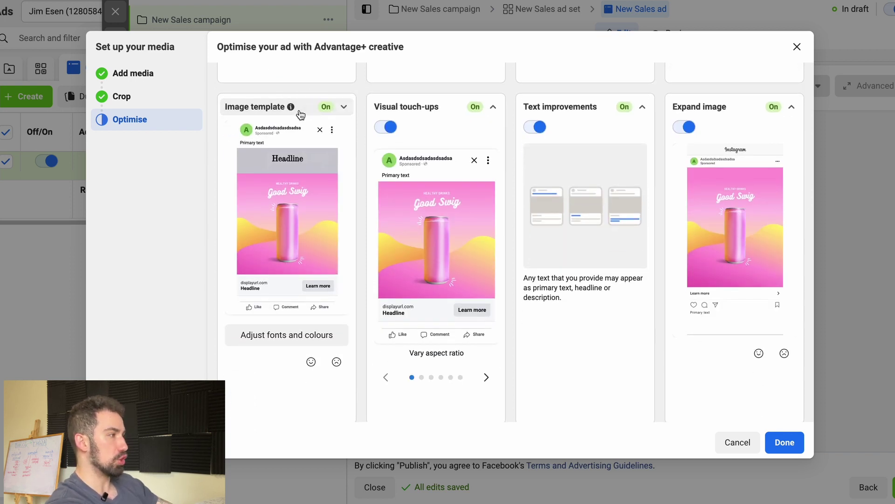
left_click(301, 114)
scroll(339, 245, "down", 1)
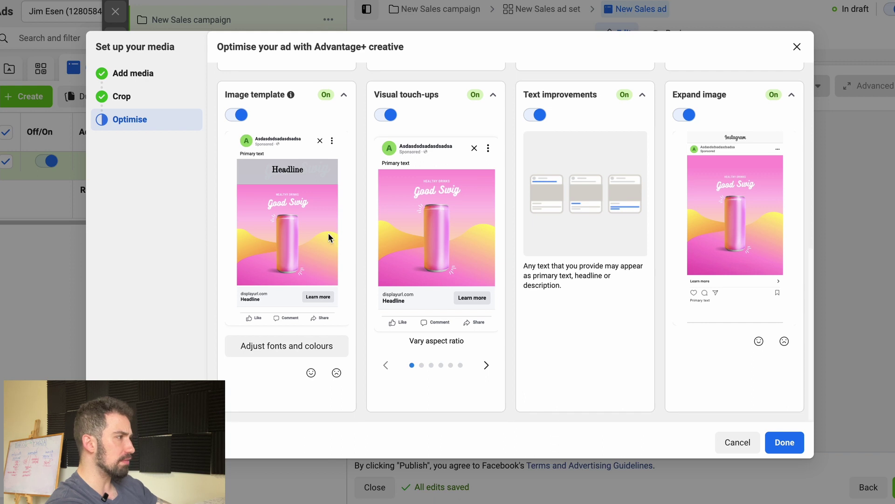
scroll(329, 238, "up", 1)
left_click(283, 396)
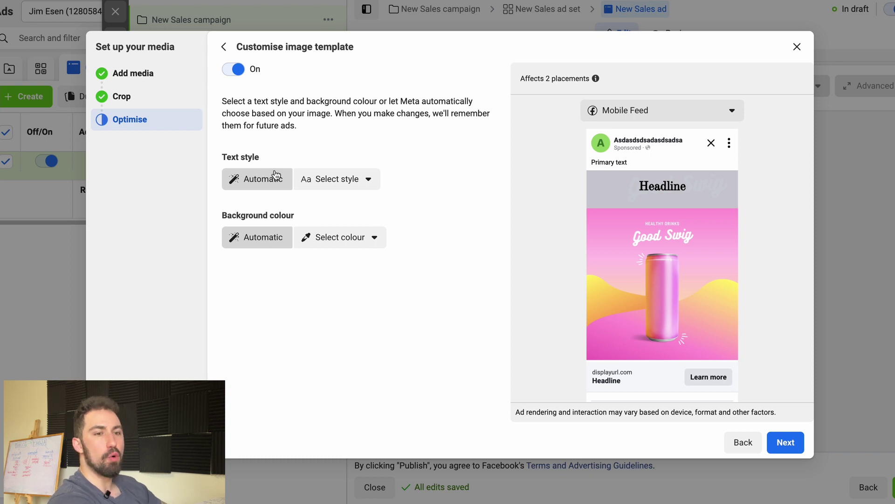
Give the image template Fira Sans Bold text and a dark grey #363636 background.
left_click(339, 182)
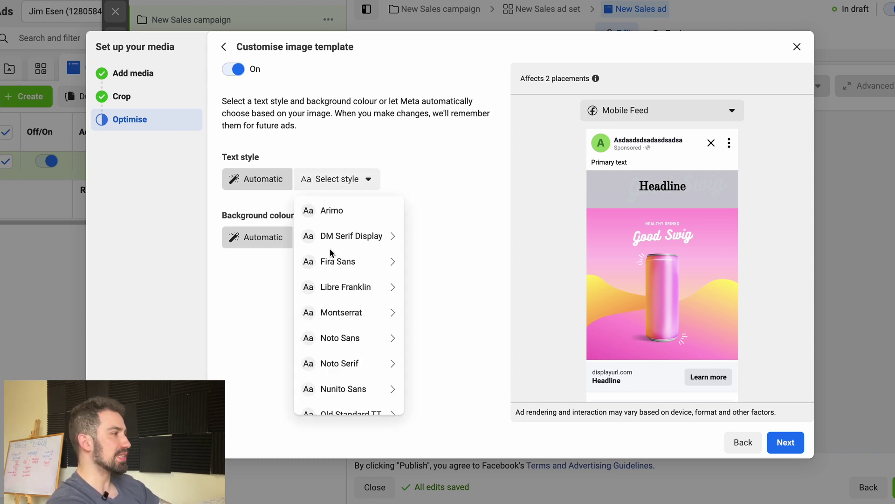
mouse_move(394, 262)
left_click(430, 291)
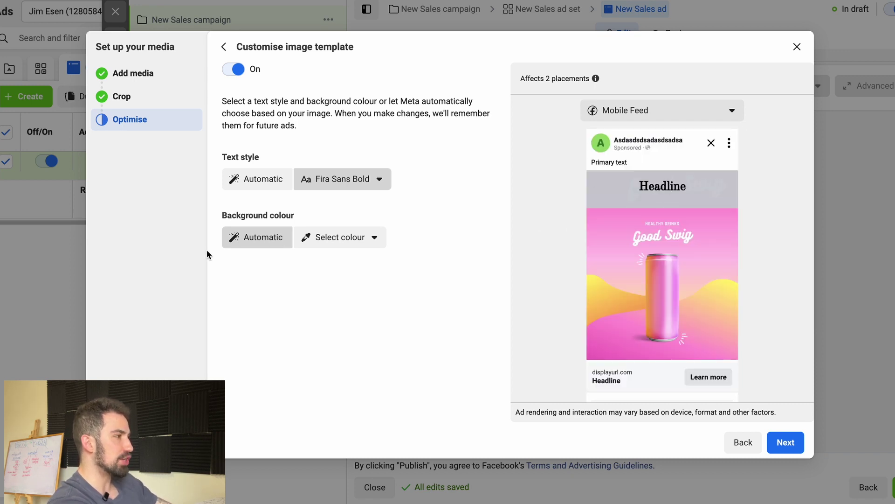
left_click(312, 238)
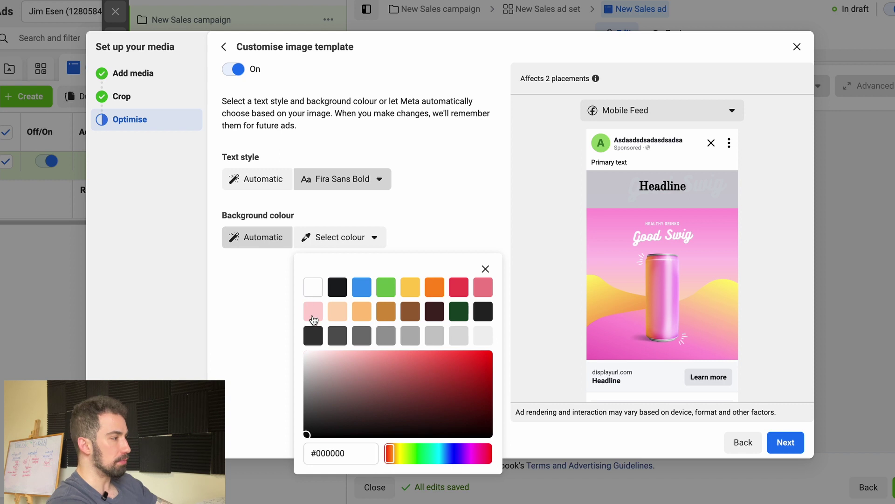
left_click(312, 337)
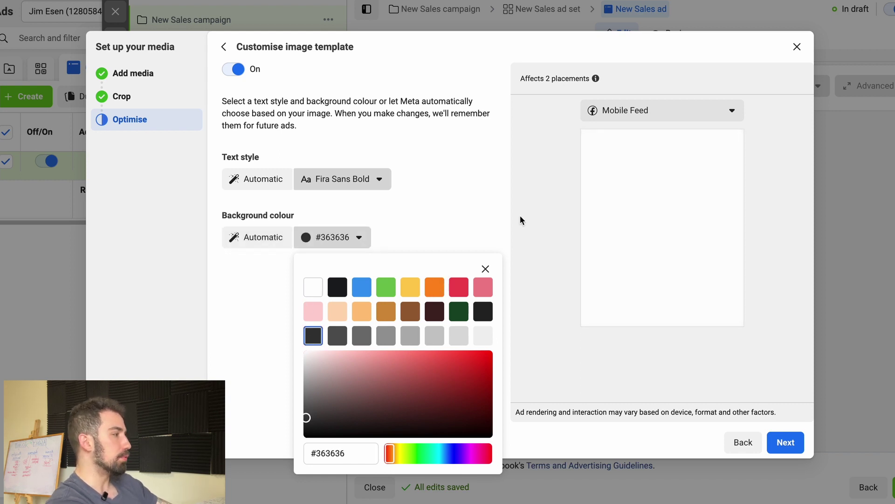
left_click(496, 200)
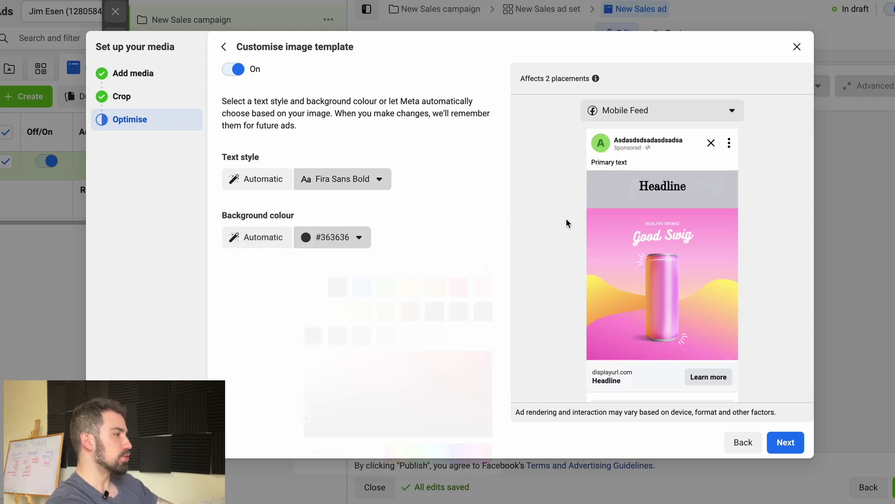
scroll(568, 223, "down", 1)
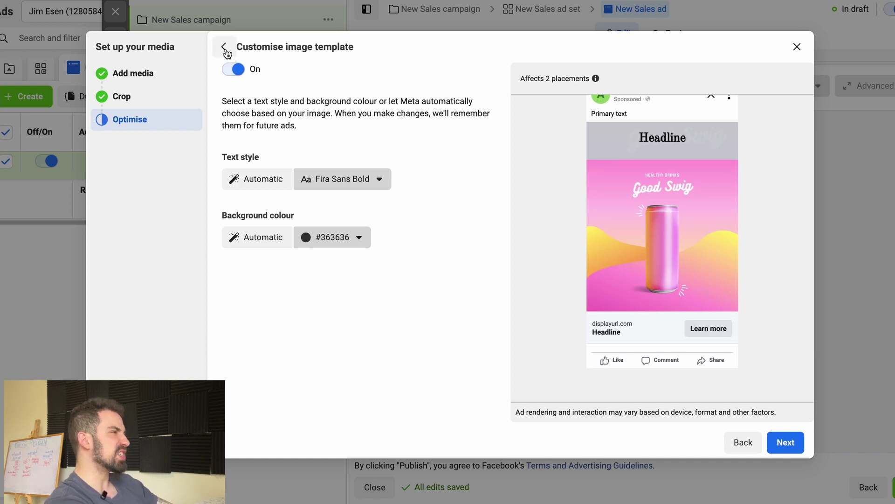
Return to the Optimise step and switch the Image template optimisation off.
left_click(224, 47)
scroll(340, 237, "down", 5)
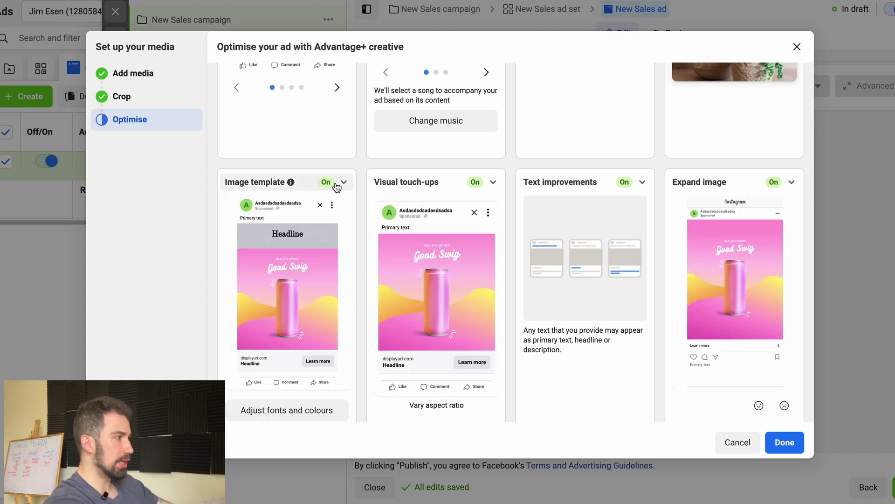
left_click(344, 182)
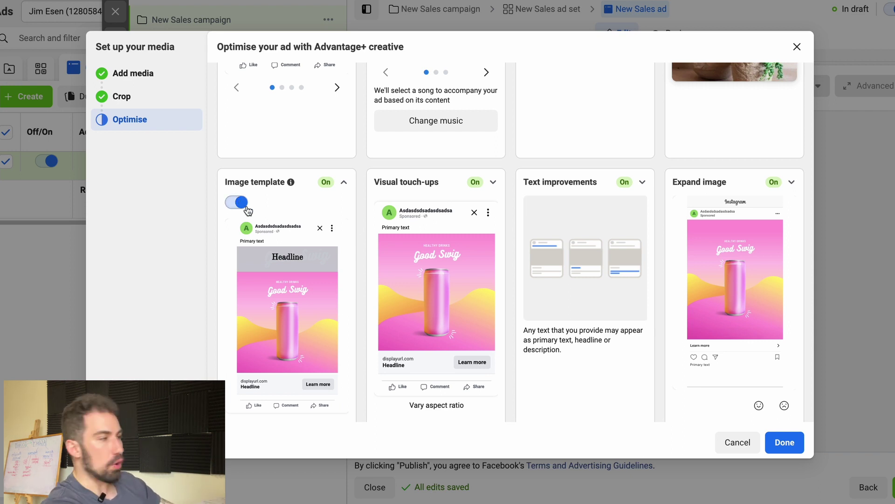
scroll(279, 276, "down", 2)
scroll(305, 112, "up", 1)
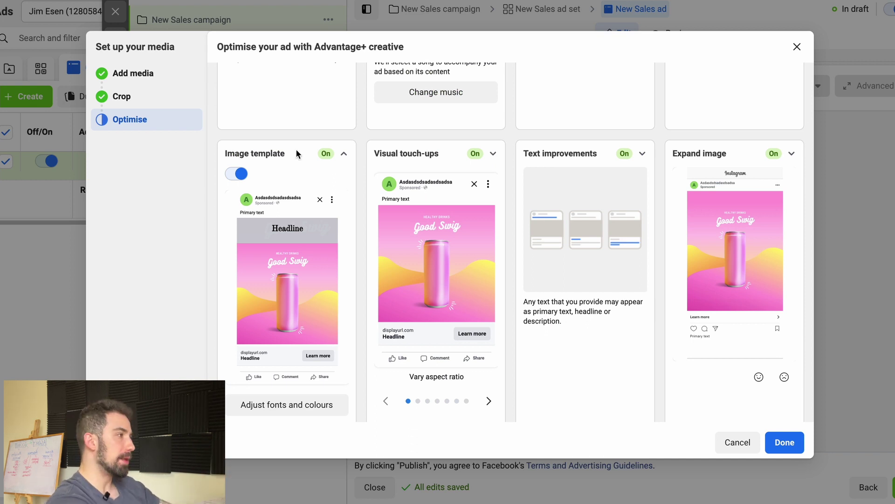
mouse_move(302, 165)
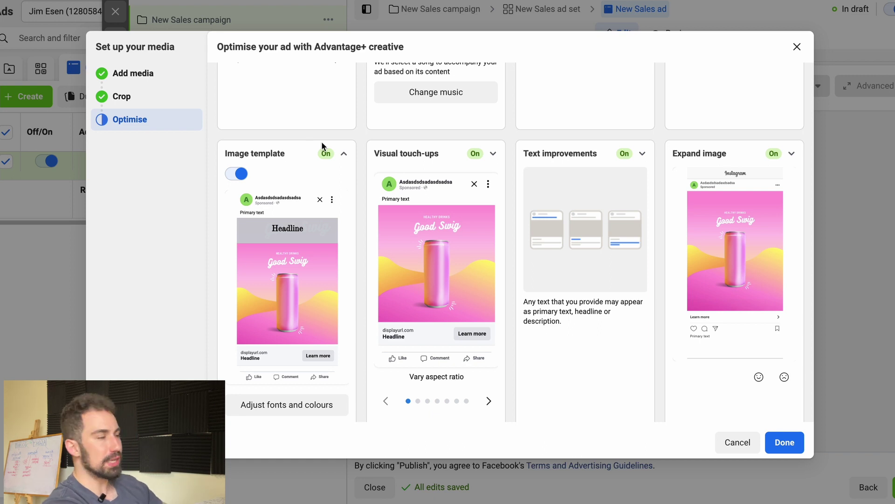
left_click(240, 174)
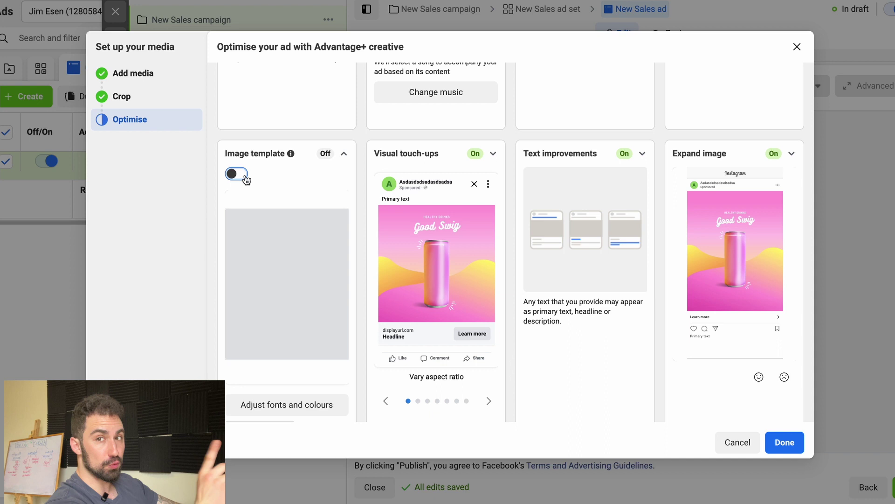
scroll(275, 211, "down", 1)
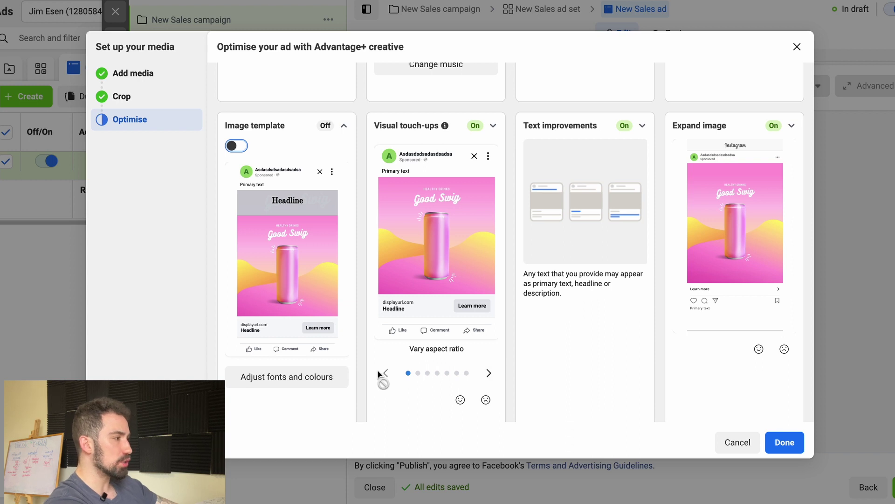
Preview the Visual touch-ups aspect-ratio variations, then switch Visual touch-ups off.
left_click(489, 376)
left_click(488, 374)
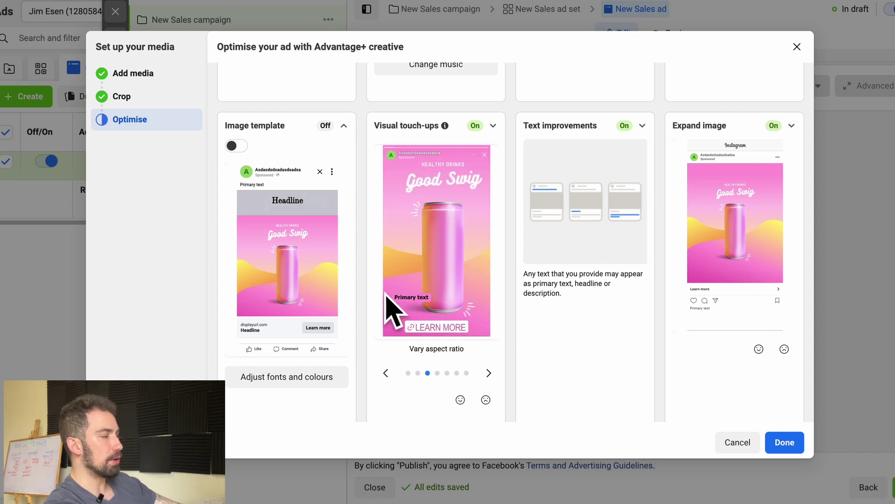
left_click(490, 373)
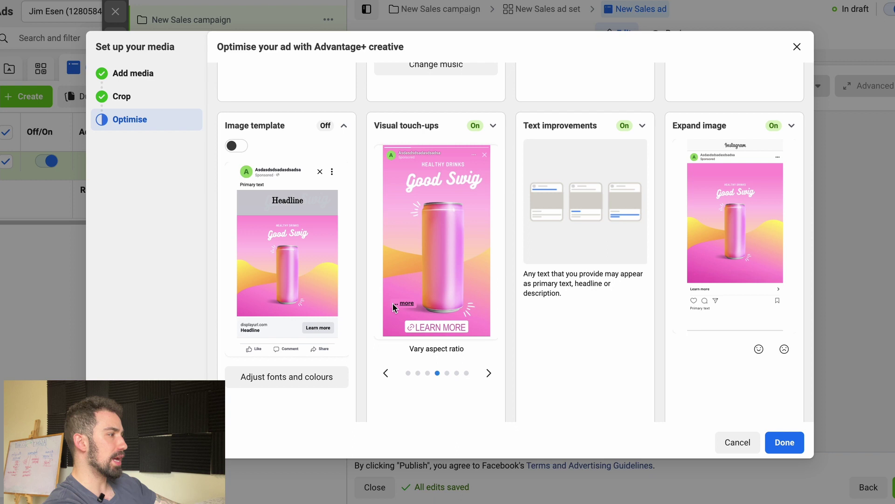
left_click(489, 373)
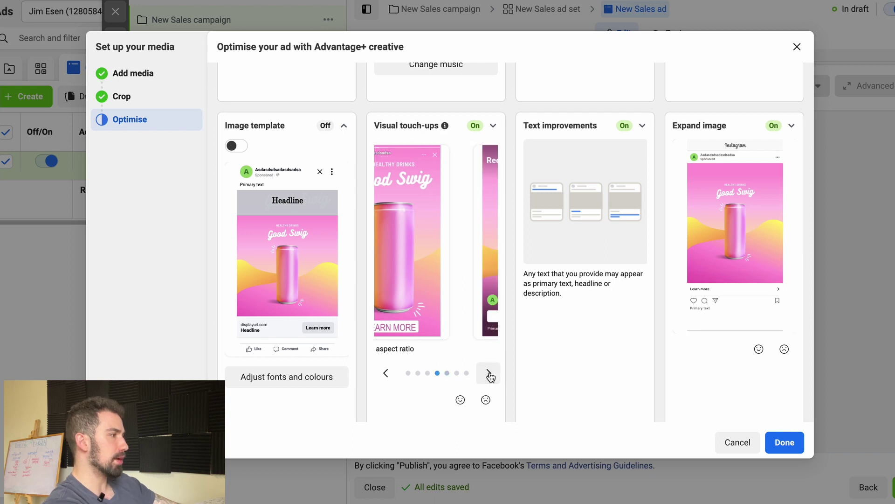
left_click(489, 373)
scroll(460, 244, "down", 1)
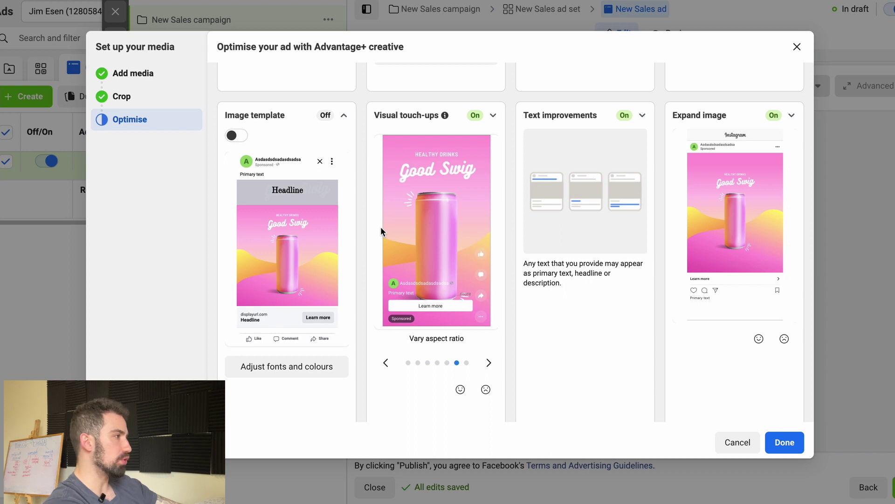
left_click(445, 116)
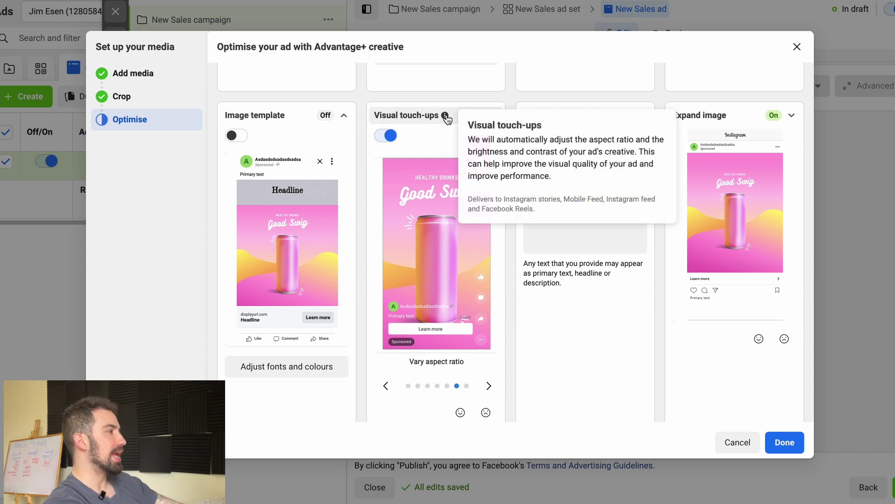
left_click(393, 135)
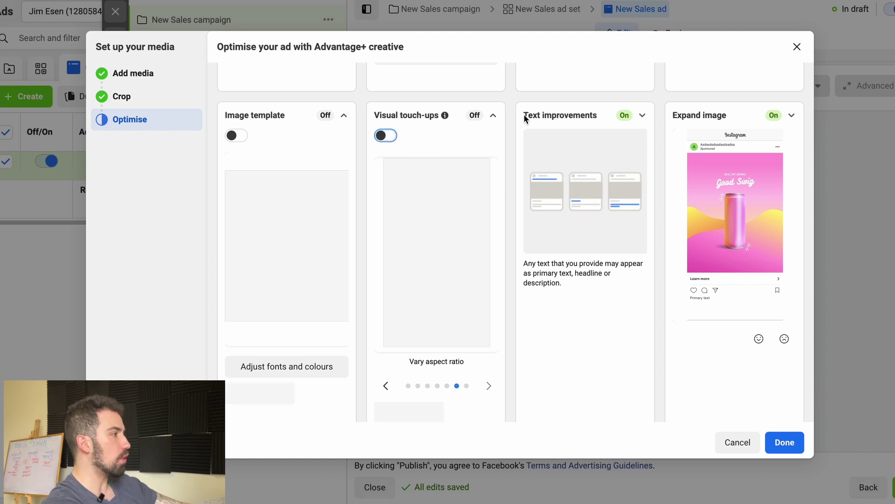
mouse_move(604, 115)
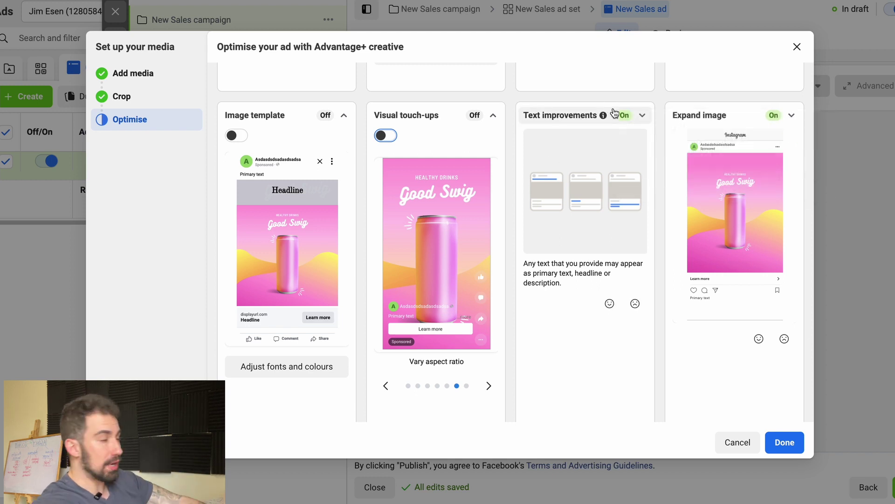
Expand the Expand image card and switch it off.
left_click(790, 117)
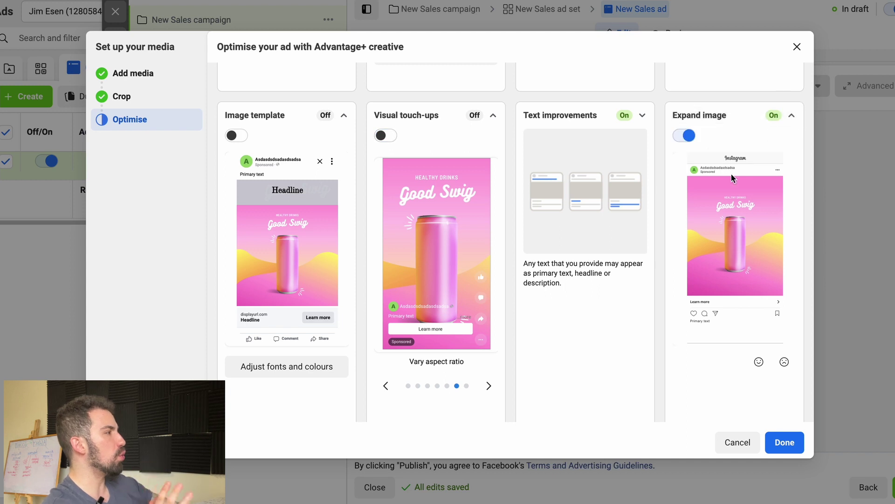
left_click(694, 140)
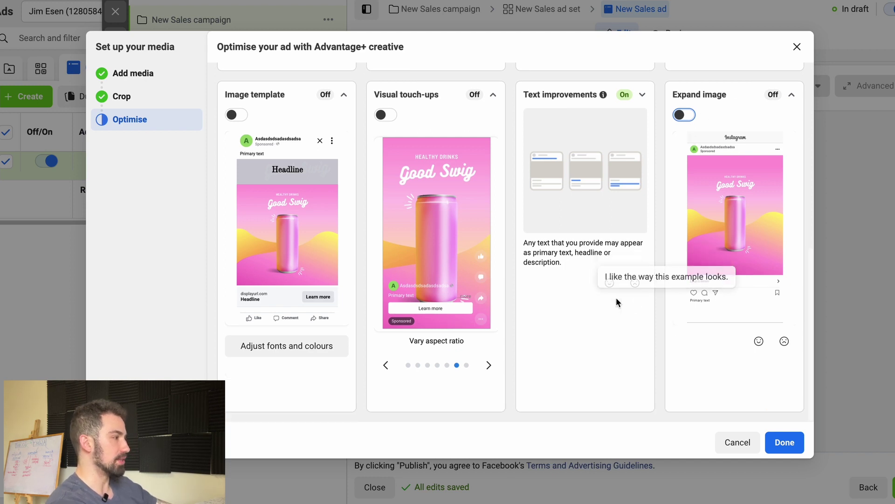
Expand the Image filter card and switch the Image filter optimisation off.
scroll(617, 298, "up", 10)
scroll(359, 163, "down", 2)
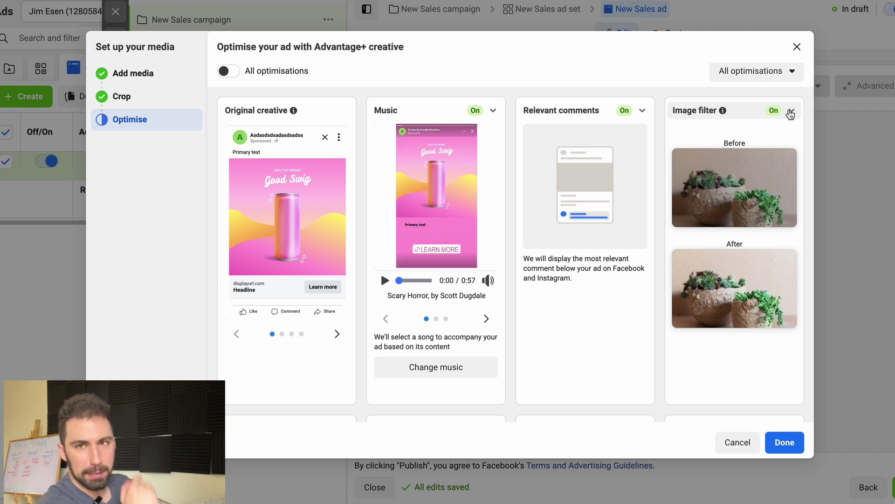
left_click(789, 112)
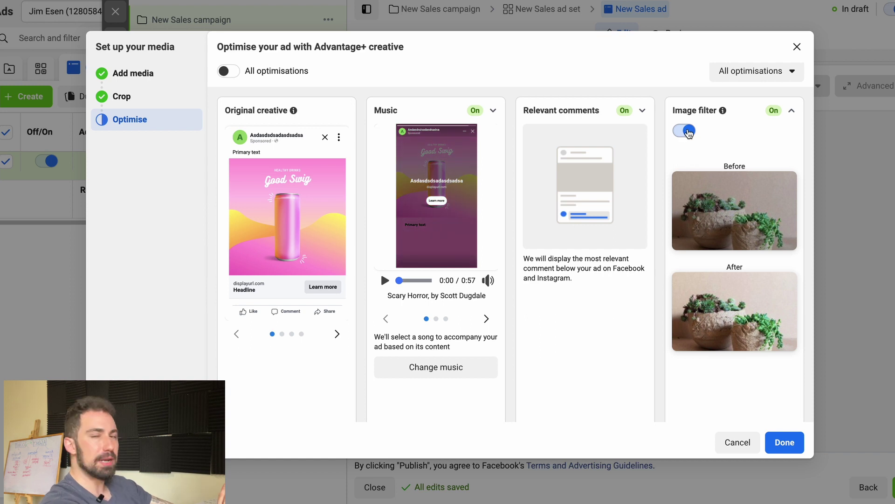
left_click(684, 131)
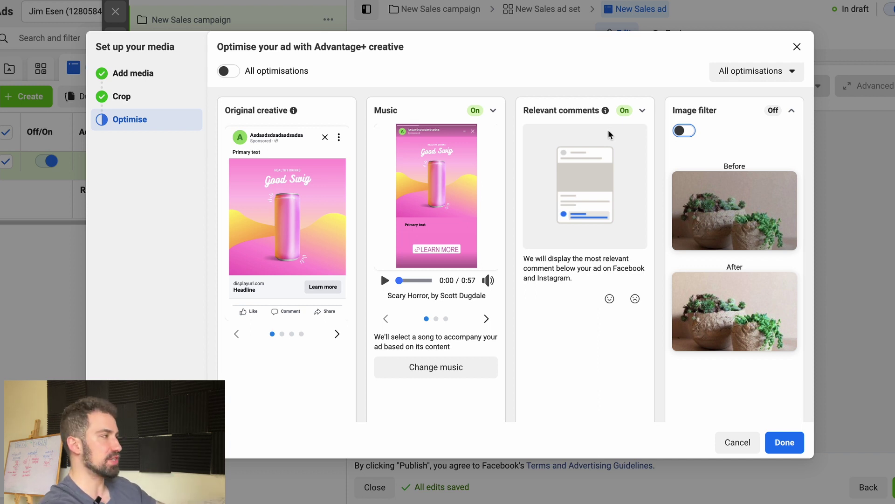
mouse_move(611, 115)
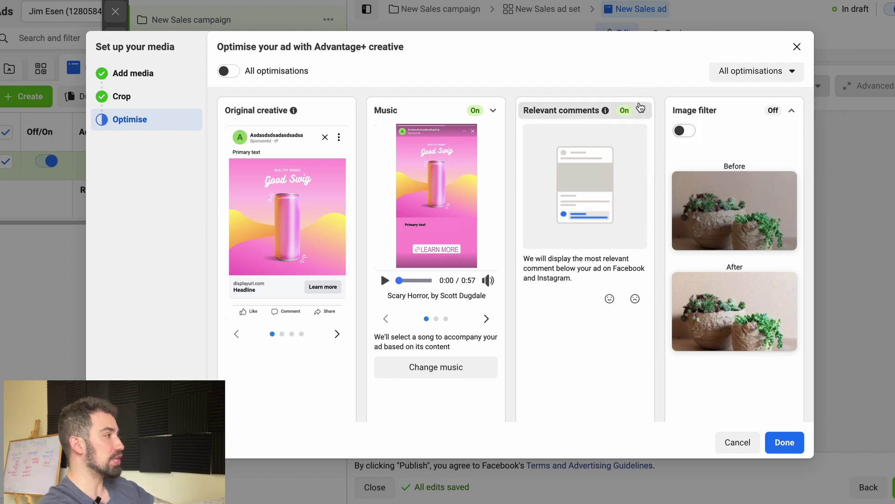
left_click(642, 110)
left_click(641, 110)
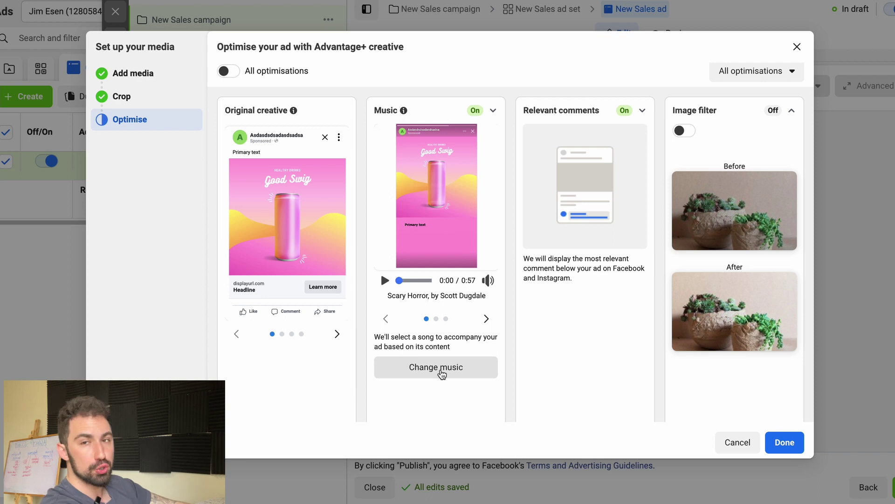
scroll(445, 294, "up", 1)
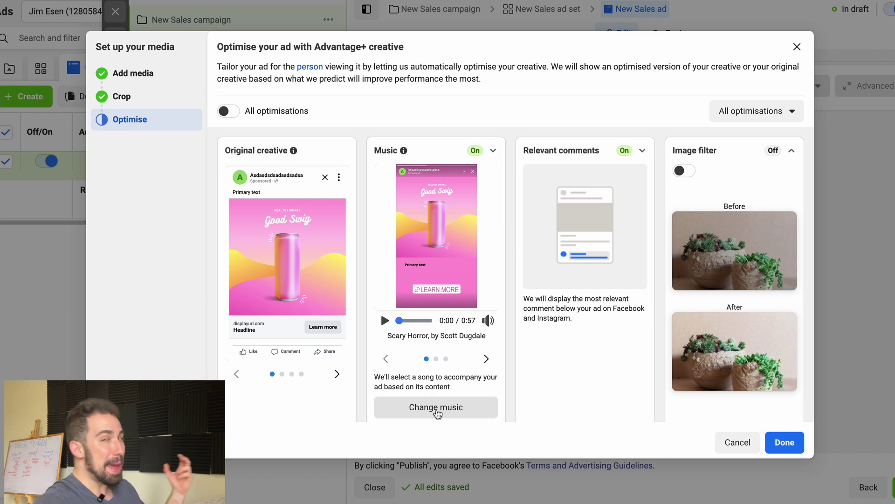
Open the ad's music options and search the library for 'metal'.
left_click(436, 411)
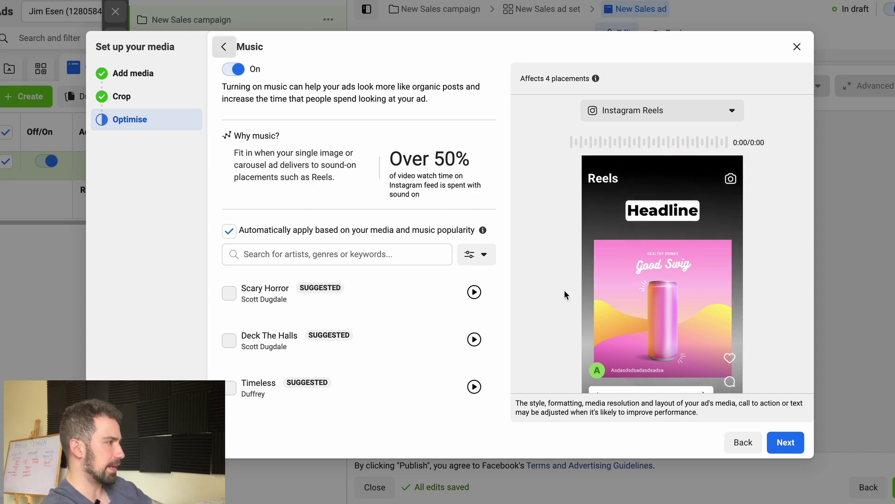
left_click(225, 48)
scroll(397, 335, "down", 1)
left_click(456, 372)
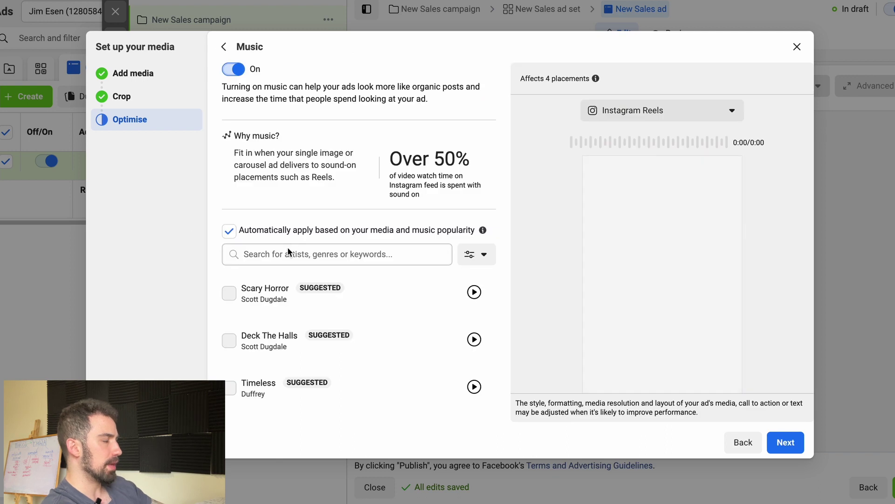
left_click(287, 260)
type("metal")
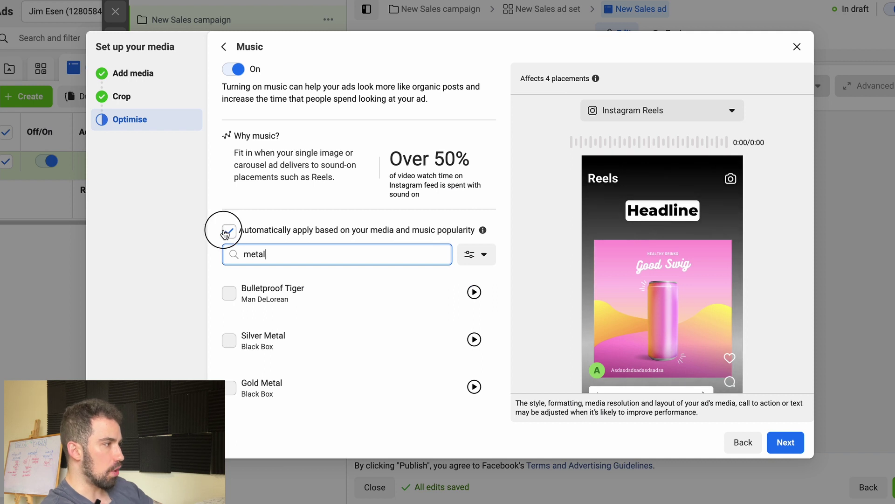
Untick automatic music, preview and select Silver Metal, and confirm the choice.
left_click(228, 231)
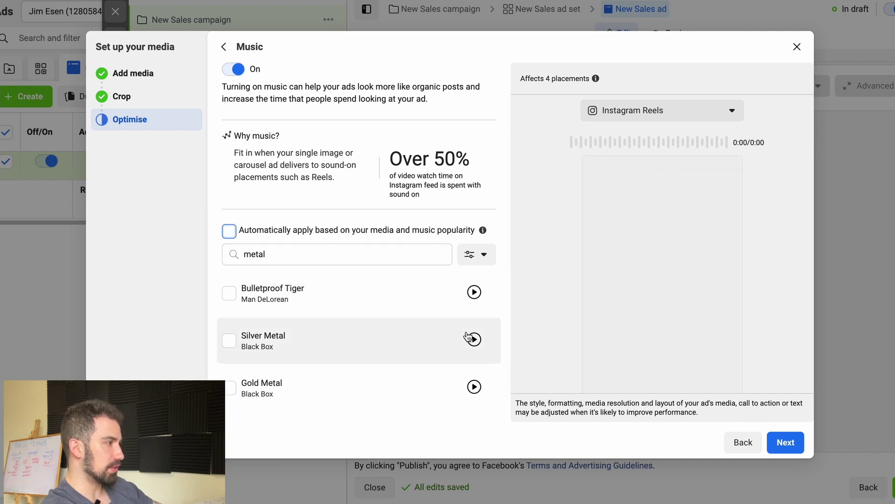
left_click(471, 337)
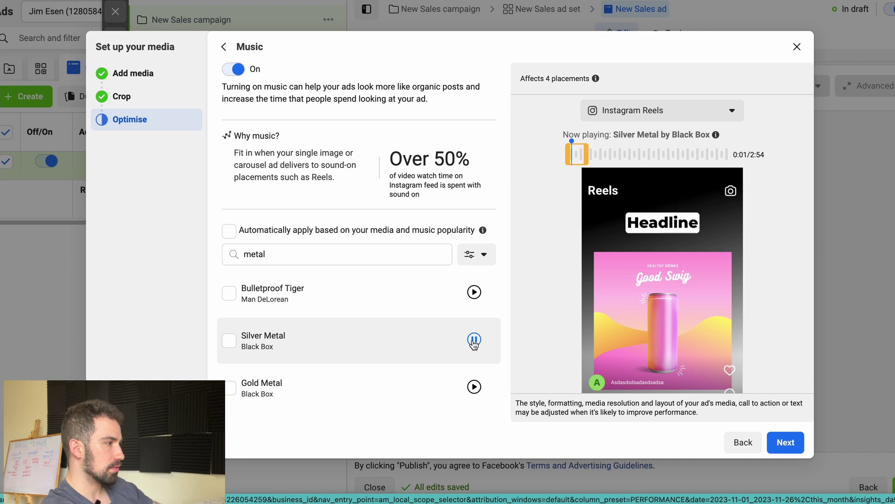
left_click(474, 341)
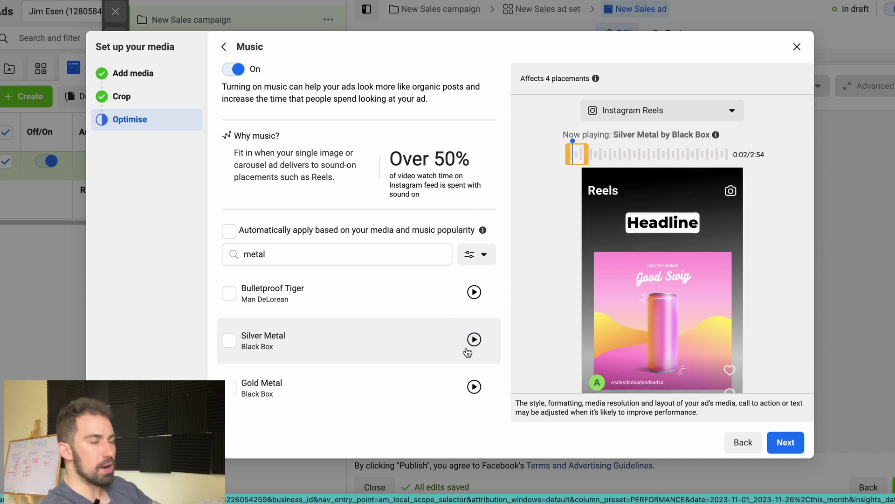
scroll(468, 352, "down", 1)
left_click(229, 317)
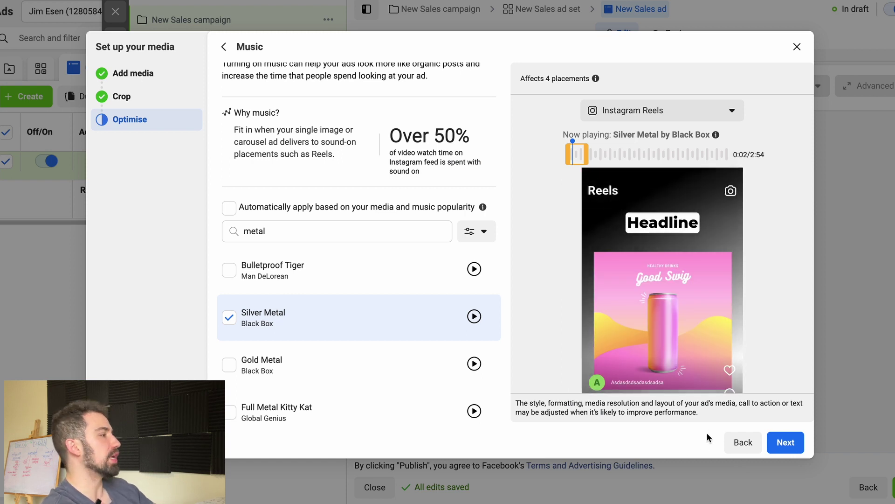
left_click(741, 443)
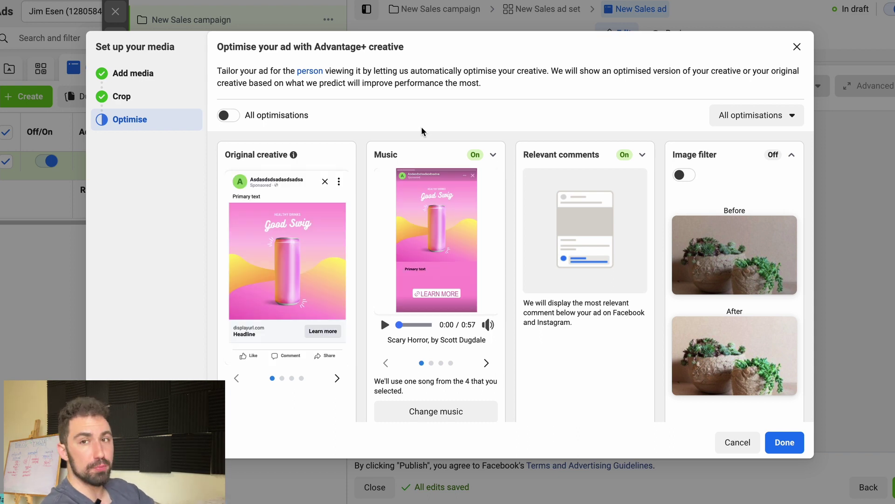
Confirm the Advantage+ optimisation choices, then show the Instagram Stories preview under Stories and Reels.
scroll(411, 153, "down", 2)
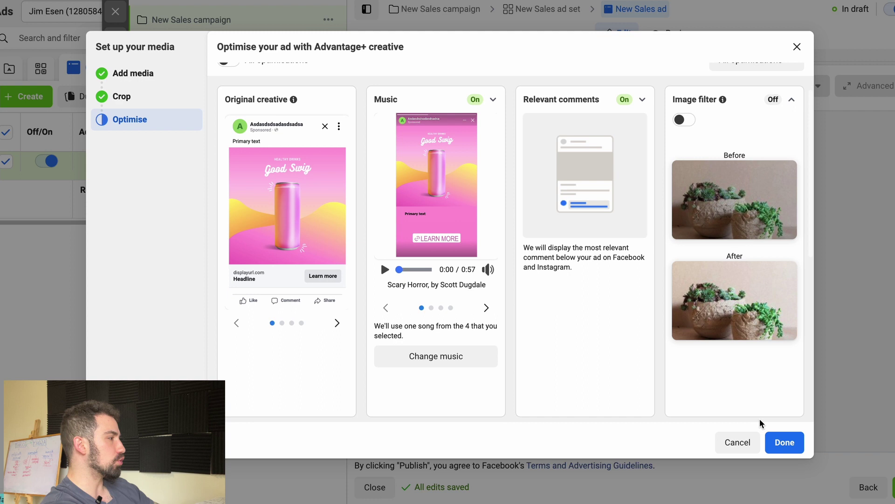
left_click(785, 442)
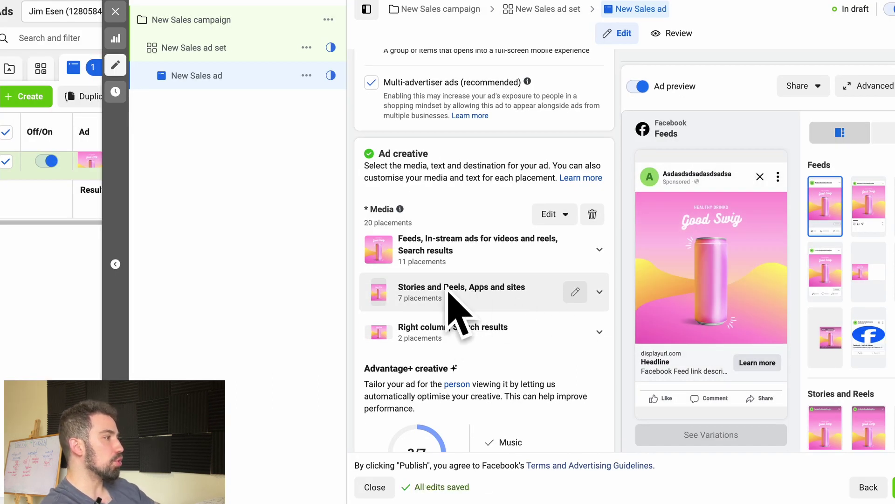
scroll(839, 401, "down", 1)
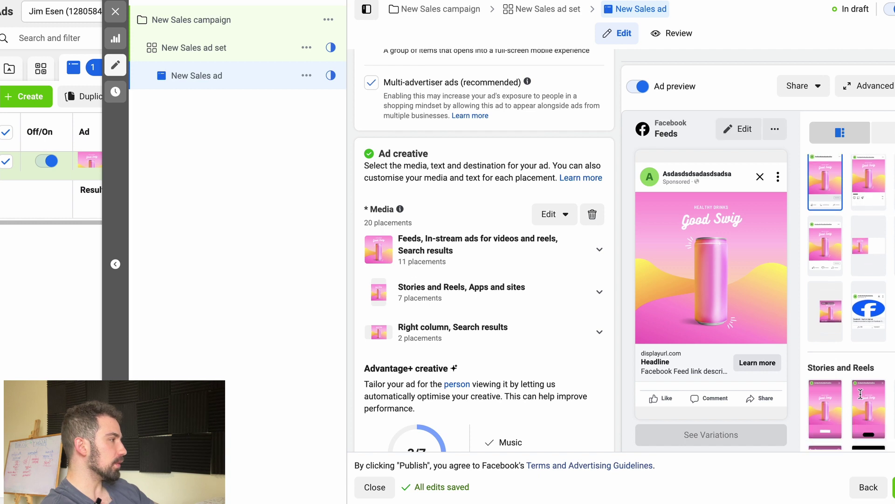
left_click(841, 403)
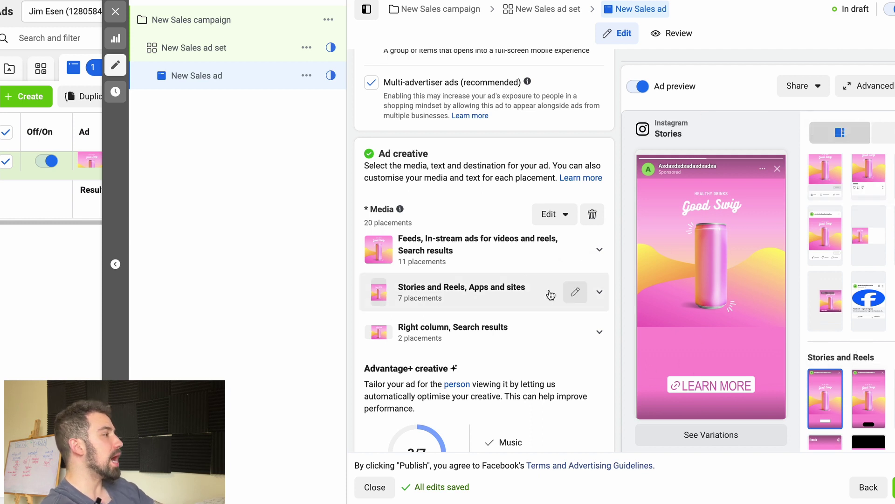
Replace the Stories and Reels group's image with the vertical 1080×1920 Good Swig image and save.
left_click(576, 294)
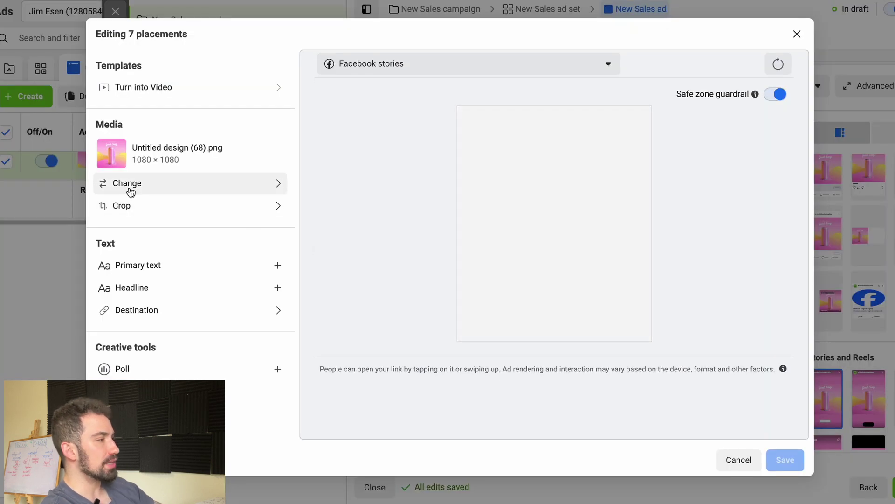
left_click(135, 187)
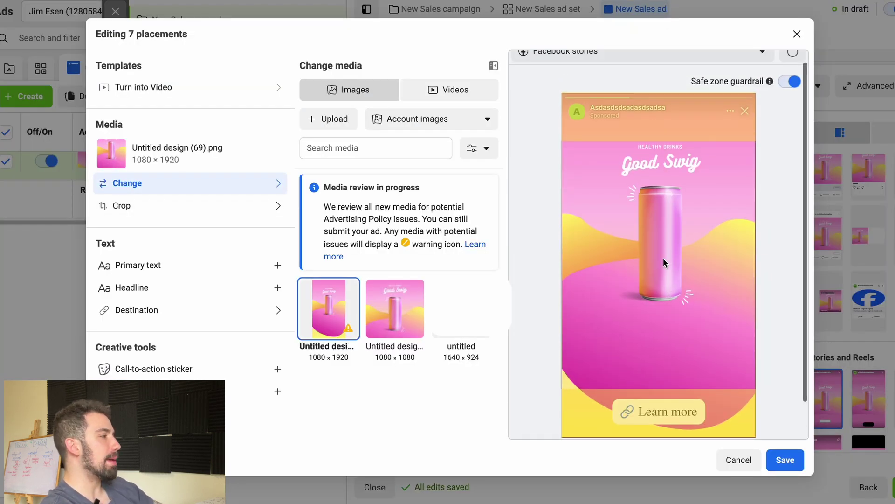
scroll(662, 261, "down", 1)
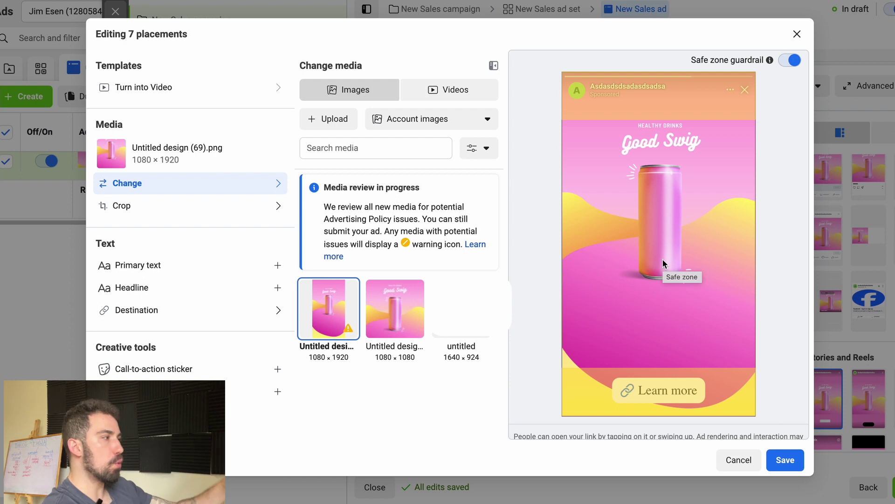
left_click(785, 460)
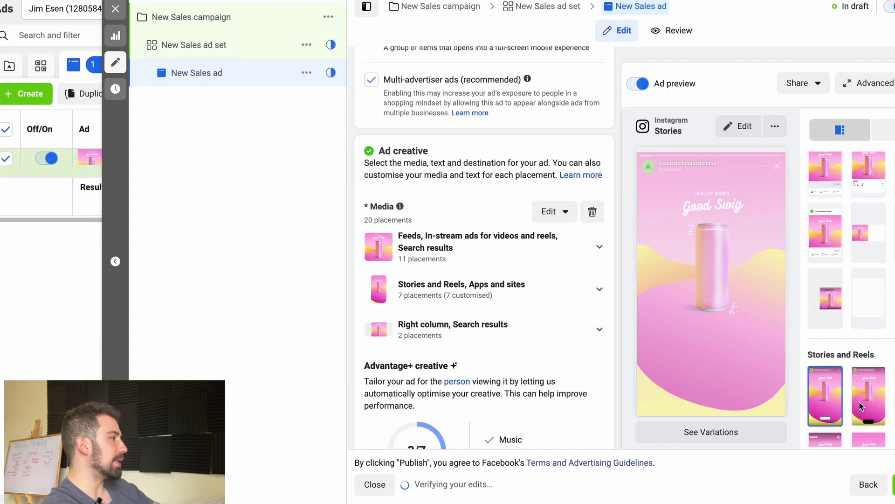